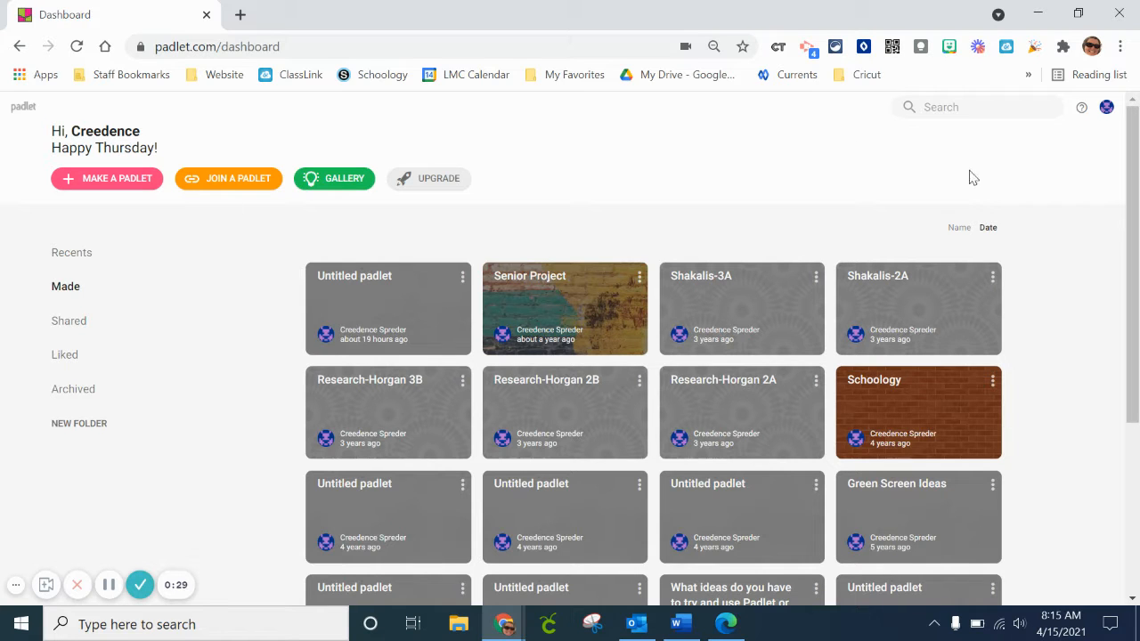
View the account overview with the padlet allowance, then close it.
left_click(1107, 111)
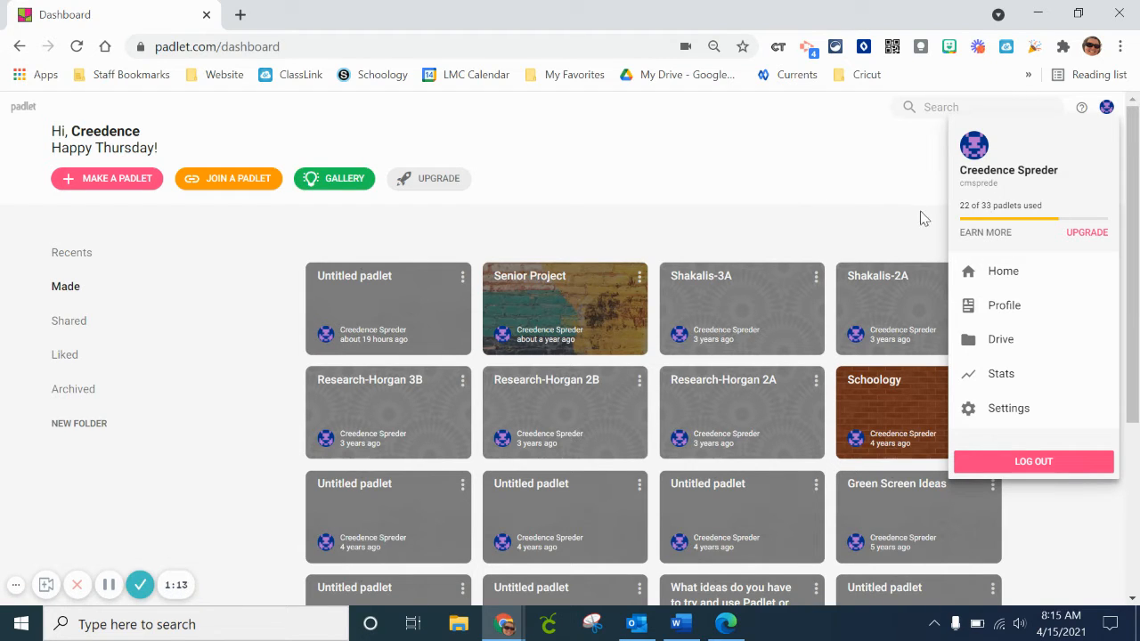
left_click(1104, 109)
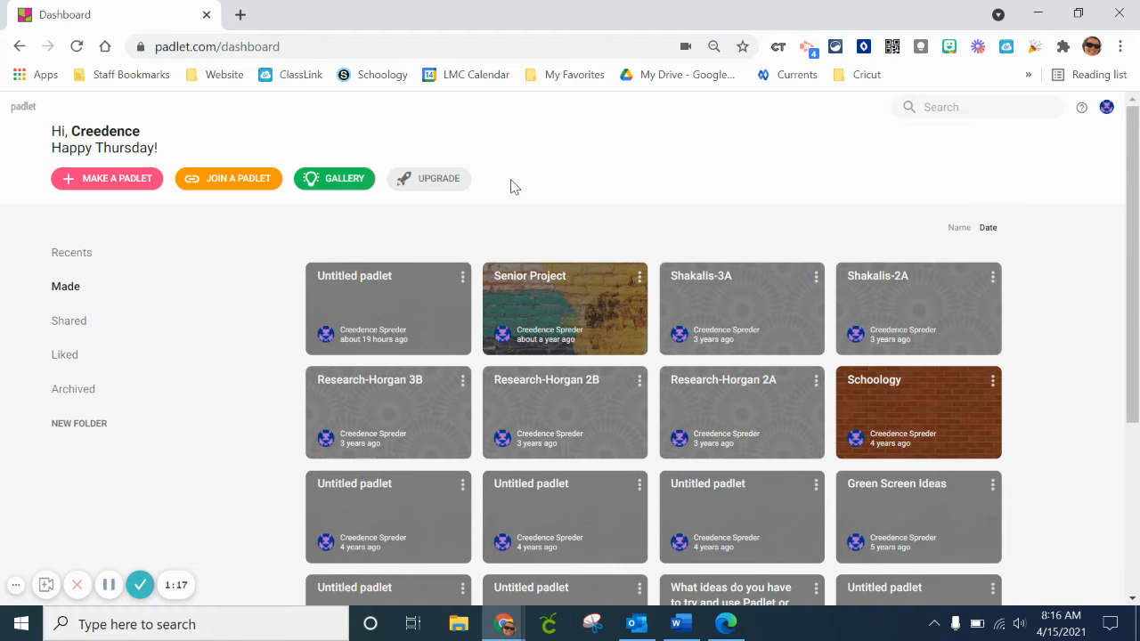
Make a new blank padlet with the Grid layout.
left_click(87, 183)
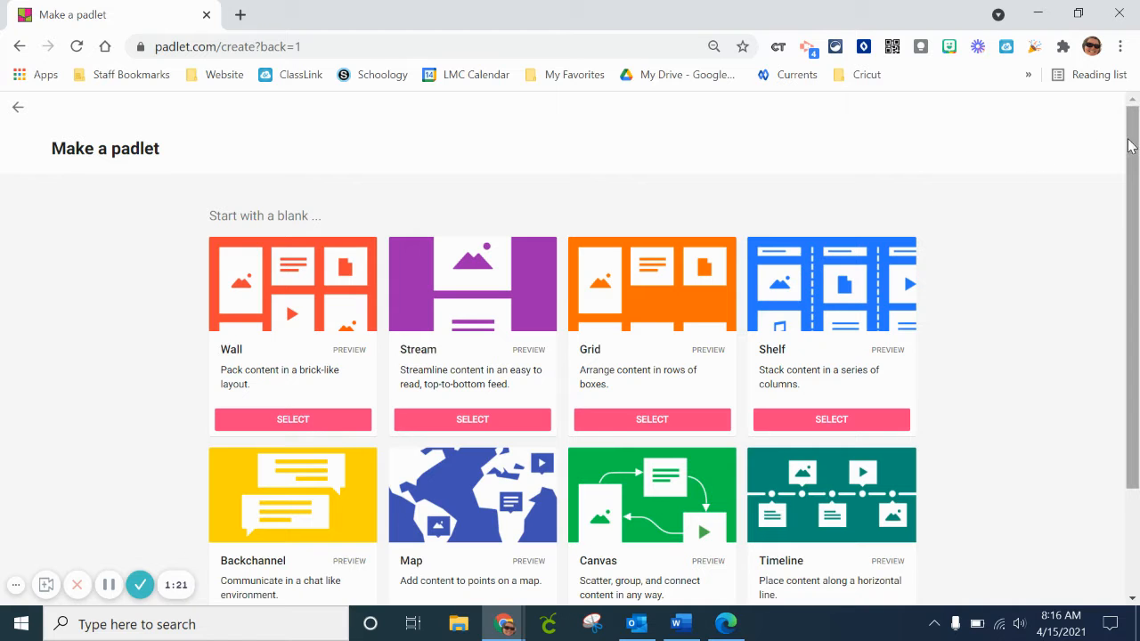
left_click_drag(1133, 147, 1136, 210)
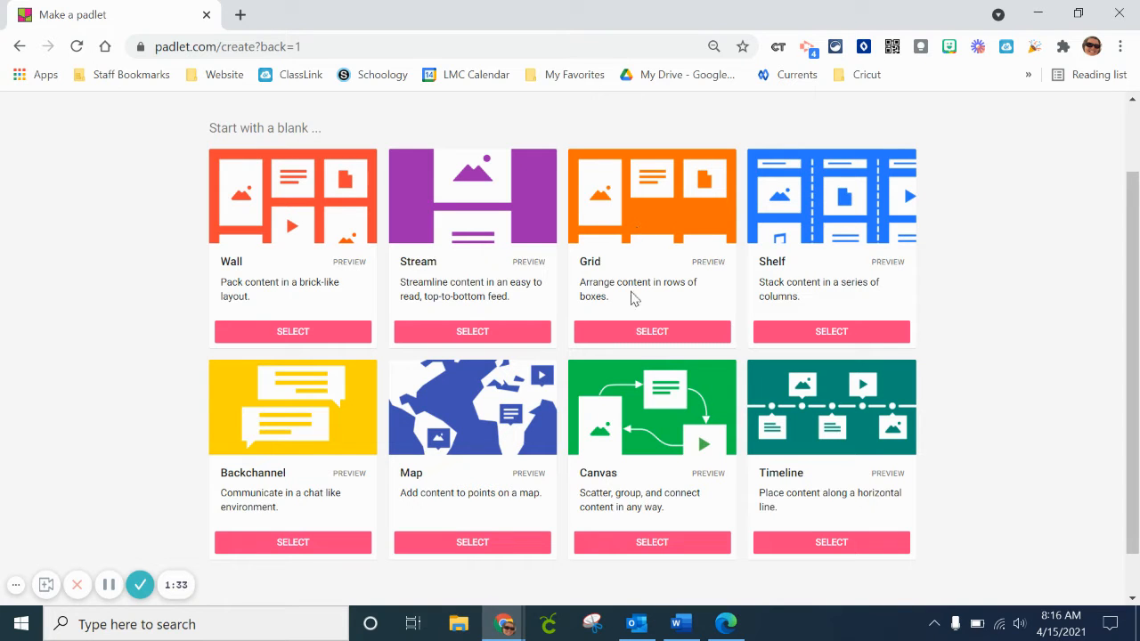
left_click(621, 336)
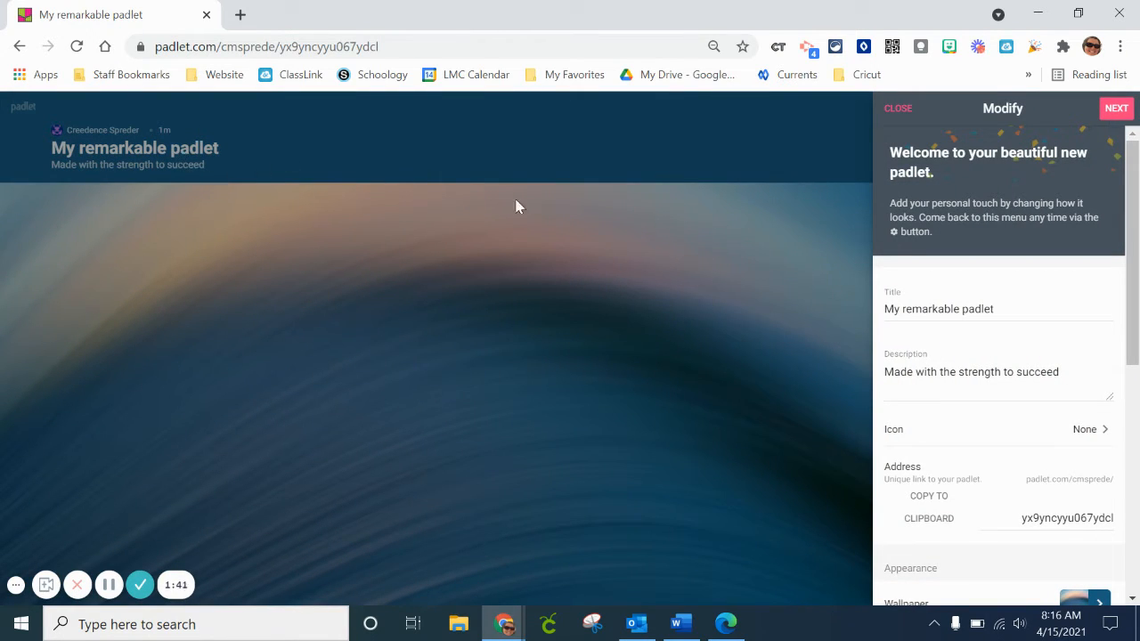
Replace the padlet's default title with "Practice".
left_click_drag(1025, 308, 816, 300)
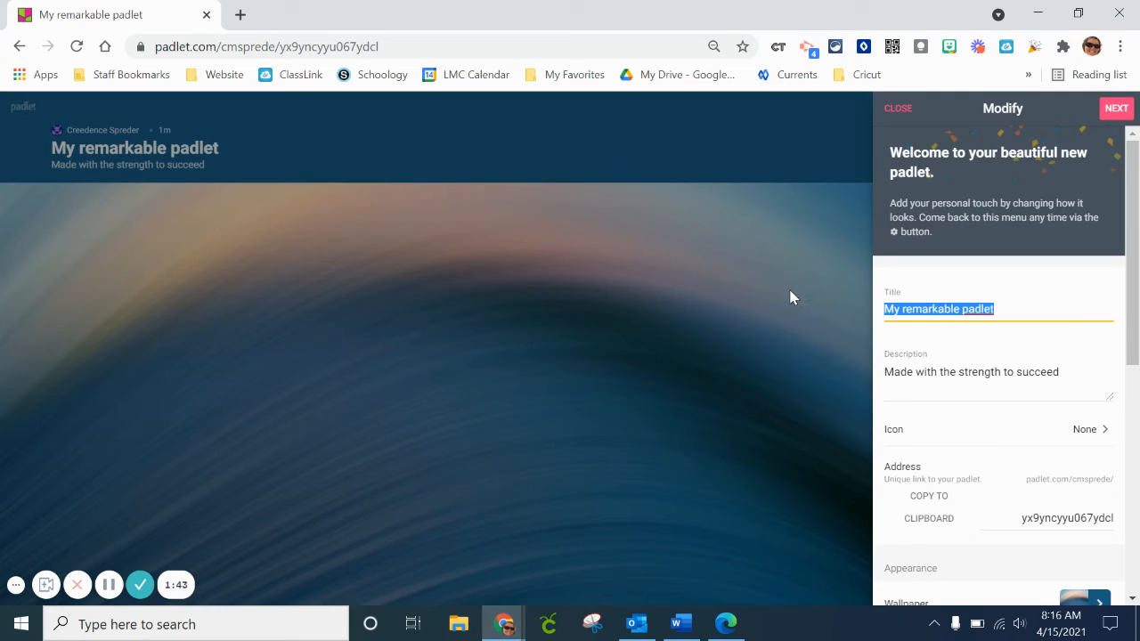
type("Pa")
key("BackSpace")
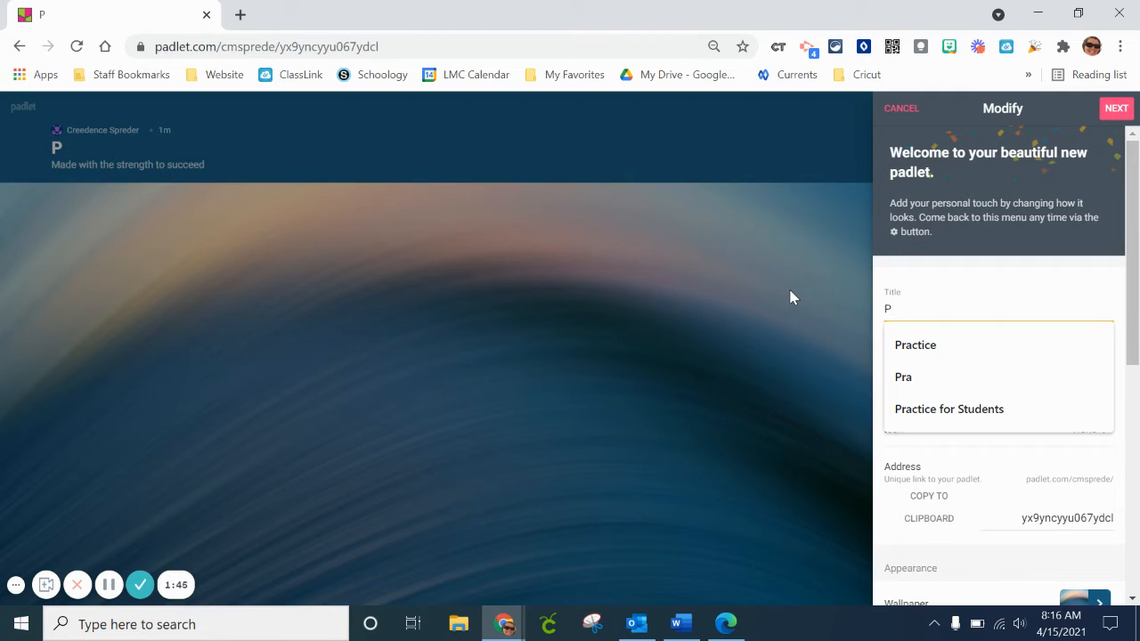
type("rac")
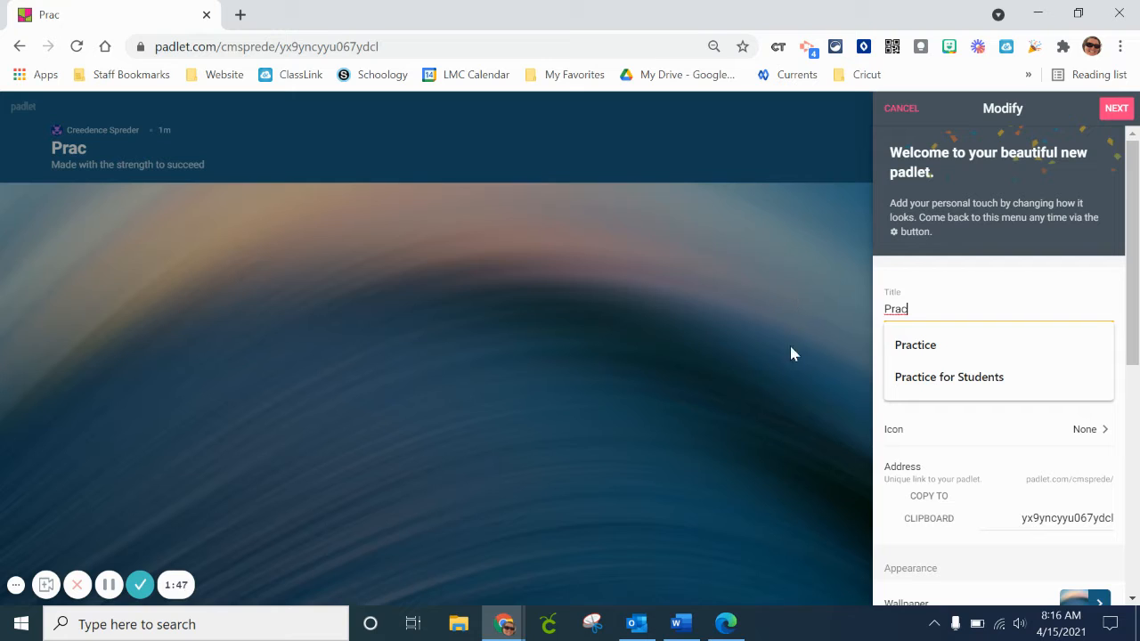
left_click(944, 347)
Replace the padlet's default description with "What do think of Padlet?".
left_click(938, 374)
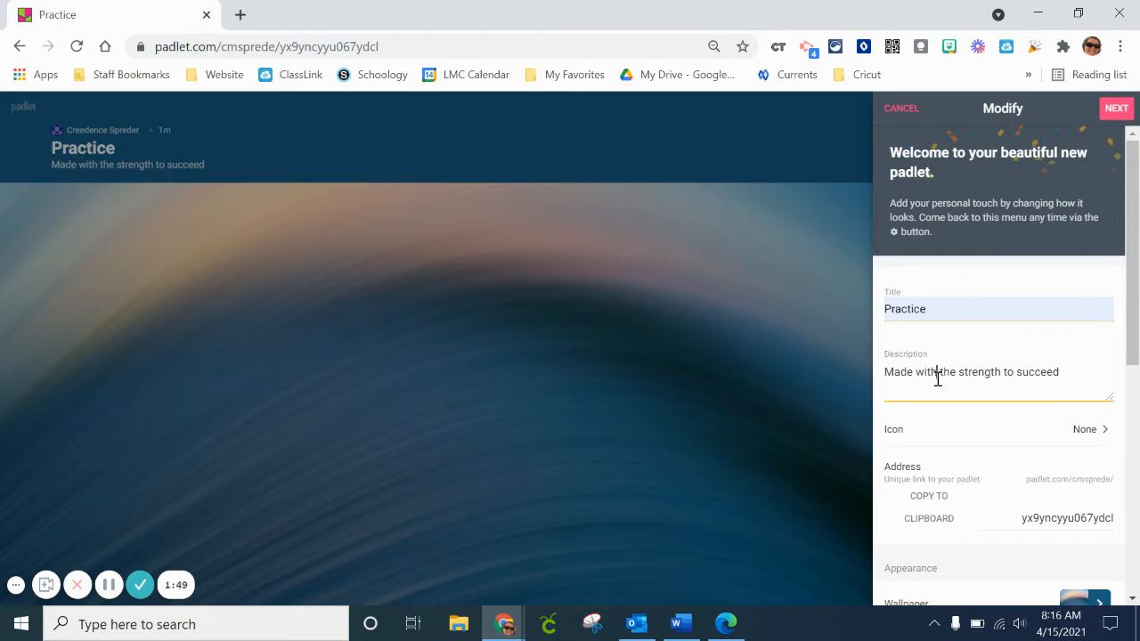
left_click_drag(1065, 378, 862, 385)
type("How")
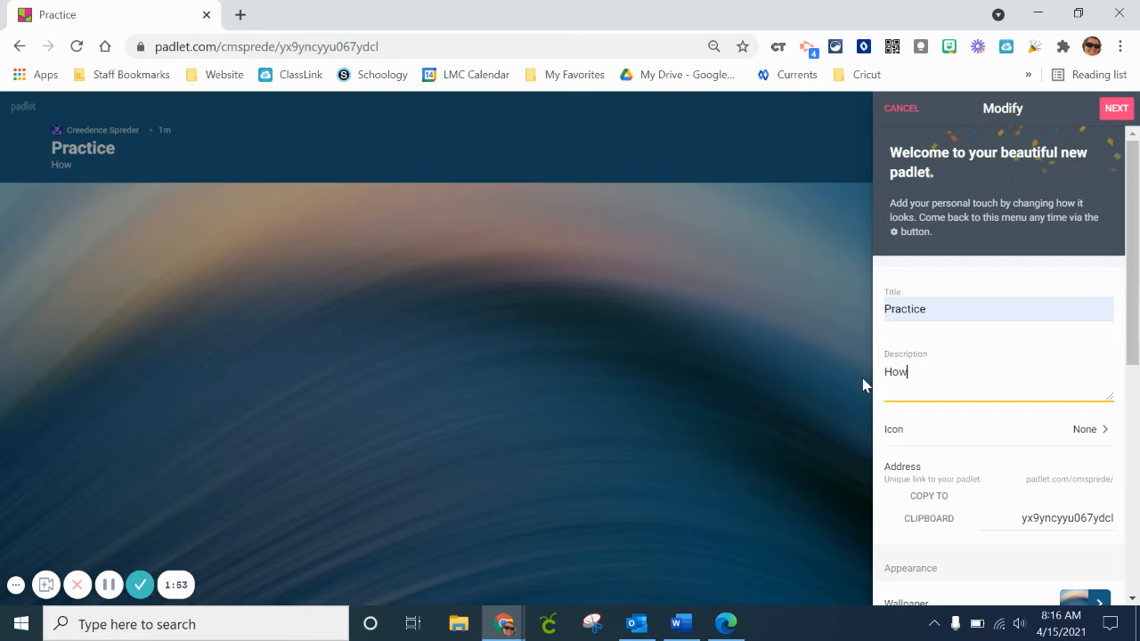
key("BackSpace")
key("BackSpace")
key("BackSpace")
type("What do think ")
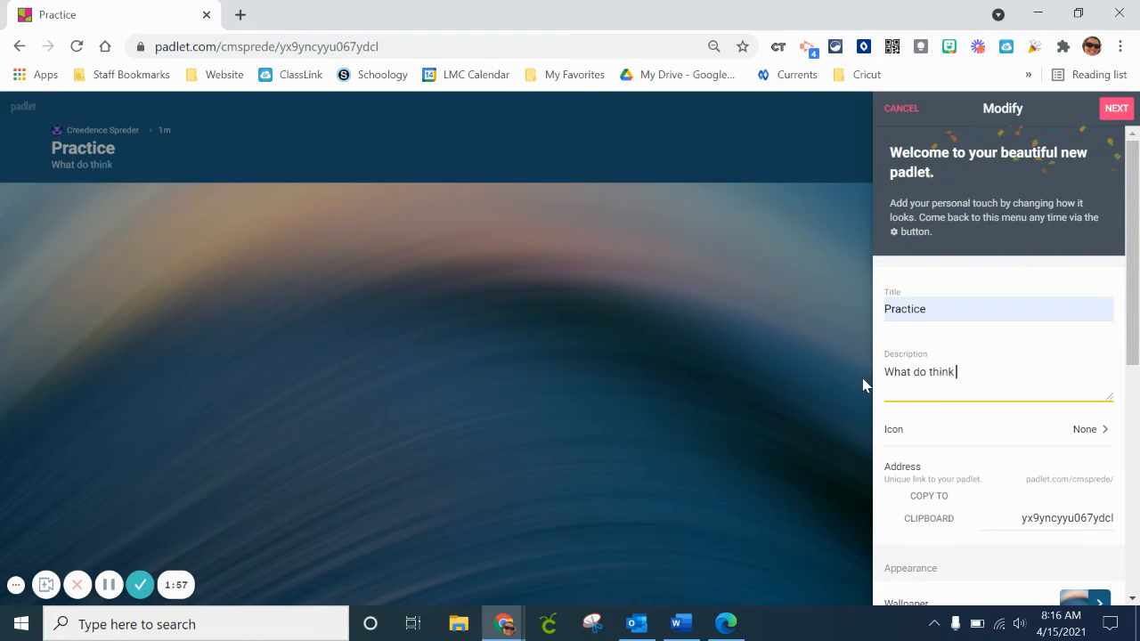
type("of Padlet?")
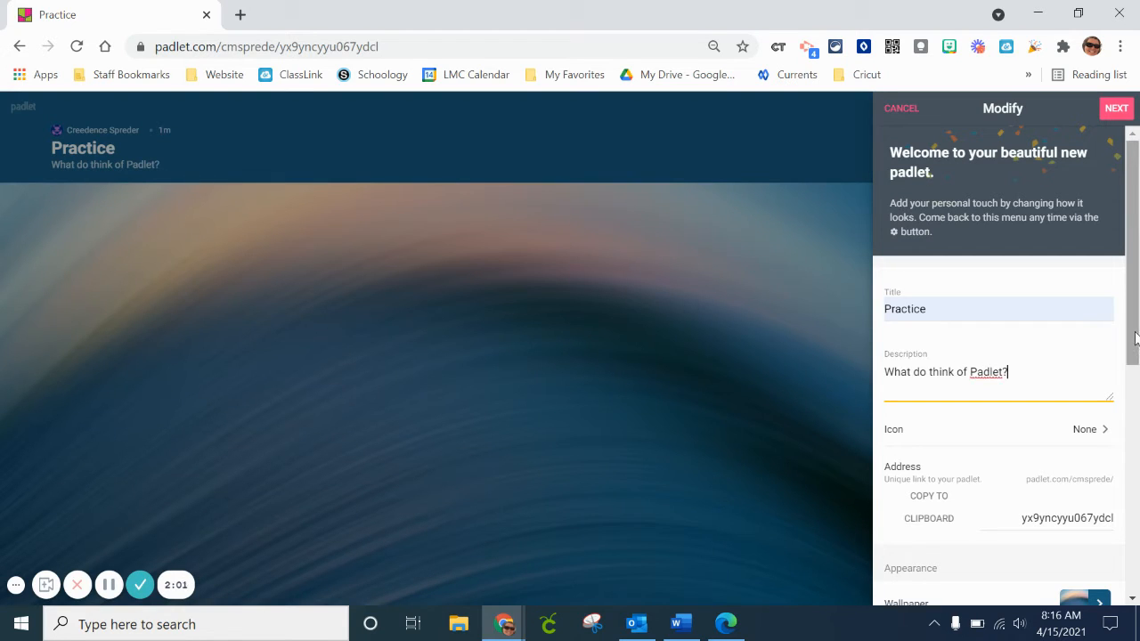
Give the padlet the coconut emoji from Food & Drink as its icon and return to the padlet settings.
scroll(1133, 365, "down", 2)
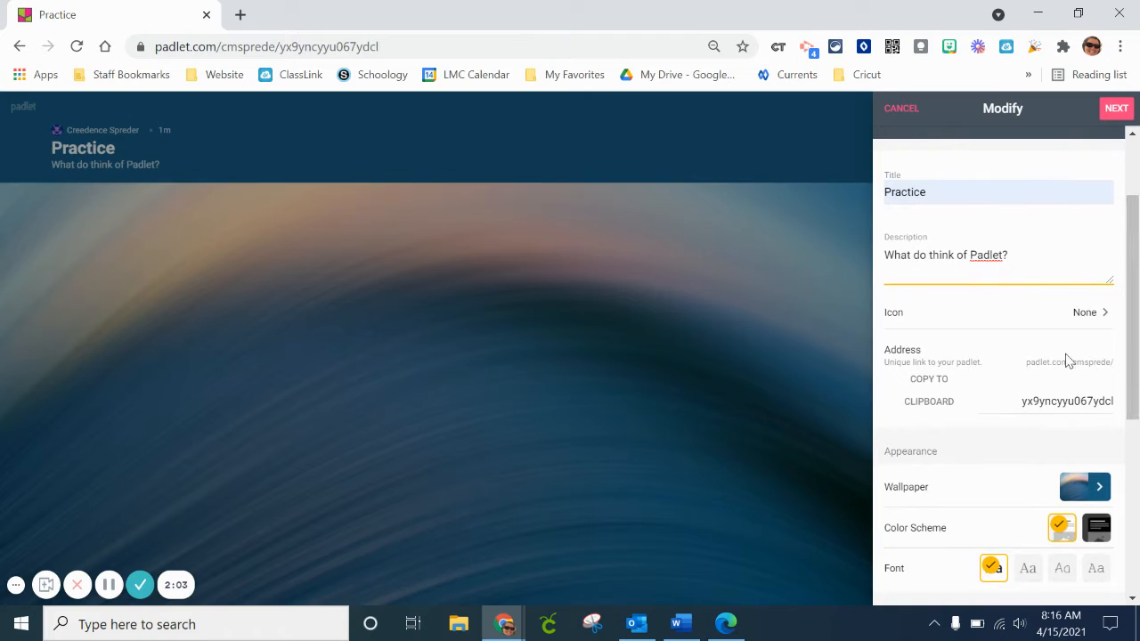
left_click(1081, 317)
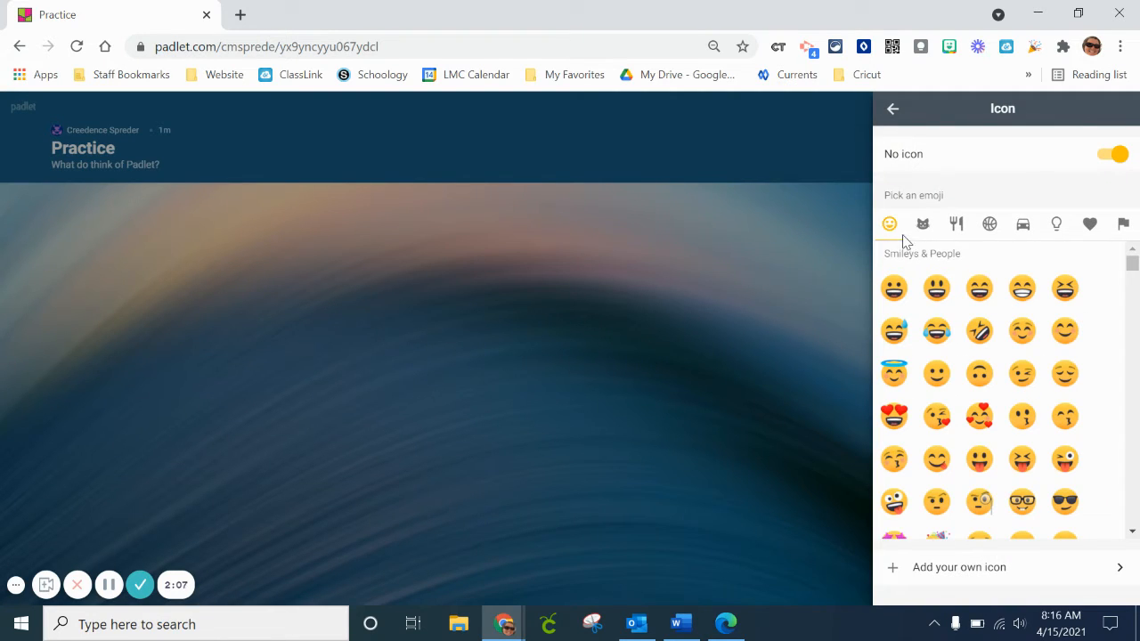
left_click(957, 227)
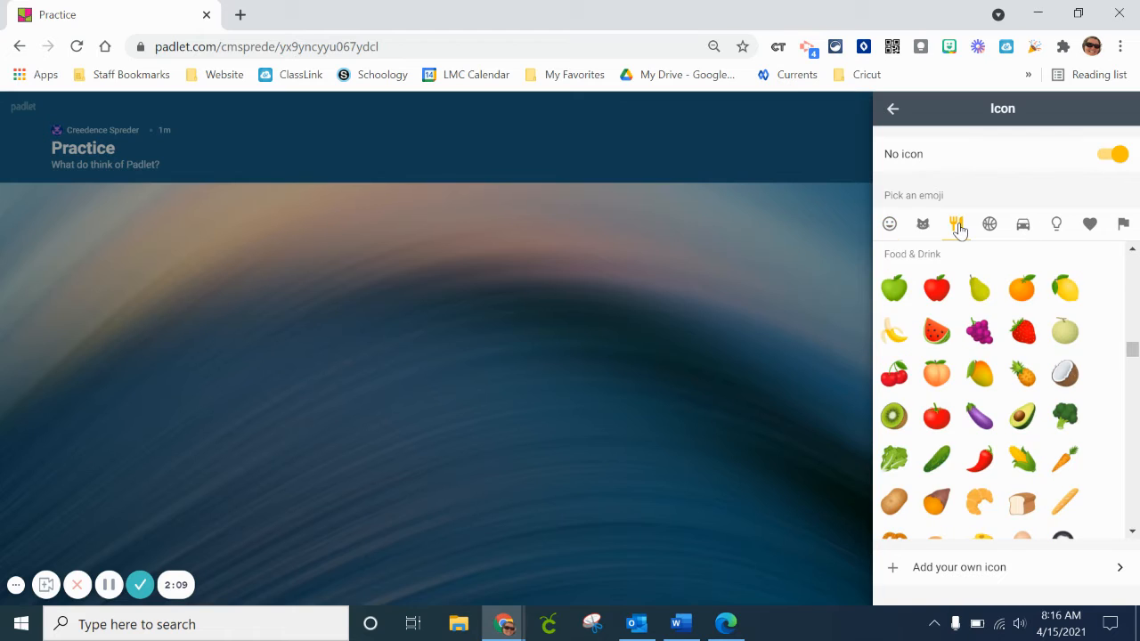
left_click(1067, 376)
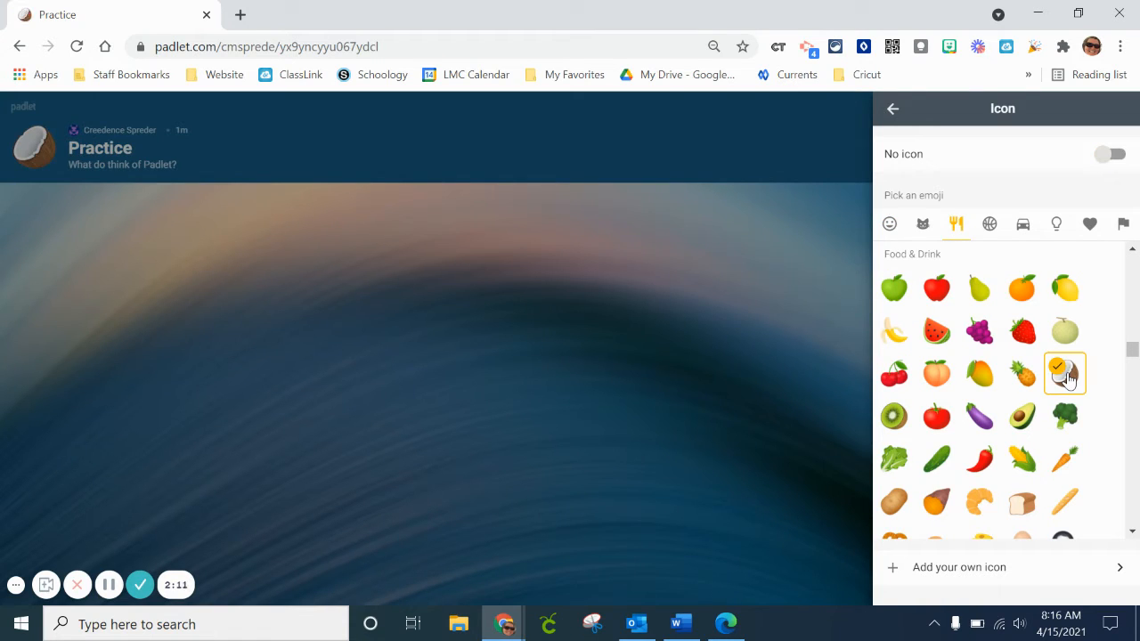
left_click(892, 110)
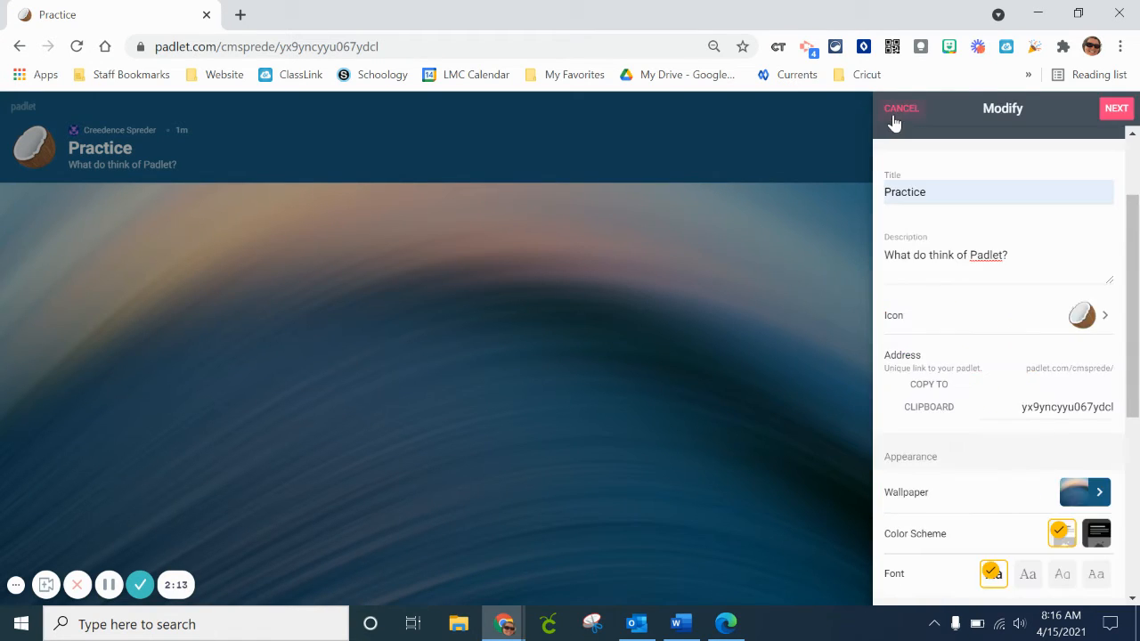
Set the padlet's wallpaper to Corkboard from Textures and Patterns and return to the padlet settings.
left_click_drag(1129, 256, 1138, 341)
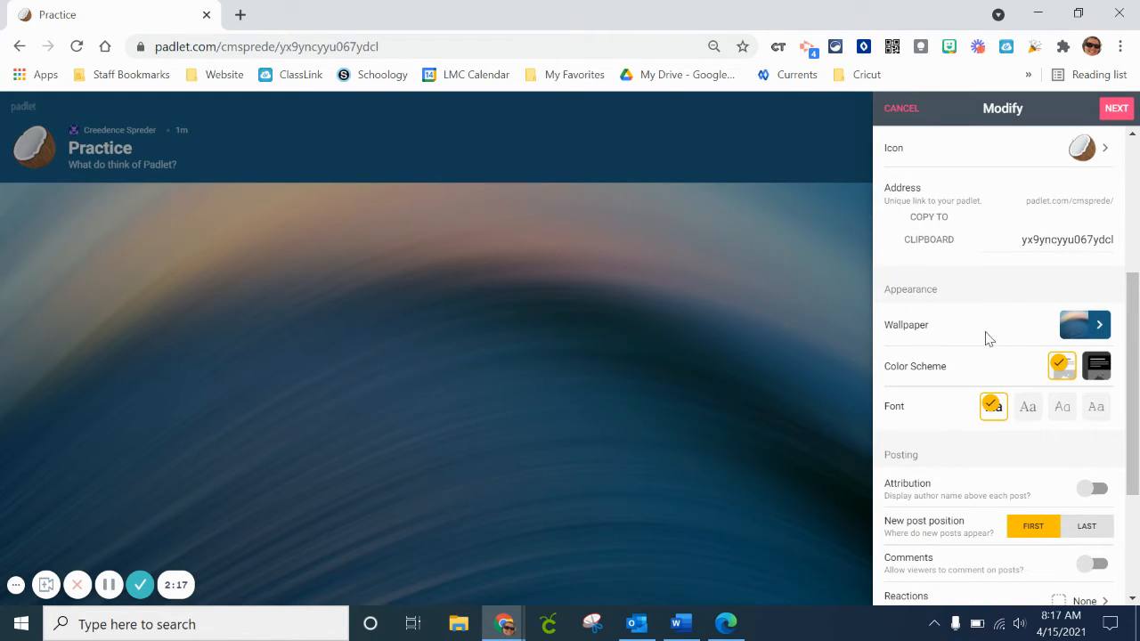
left_click(1089, 331)
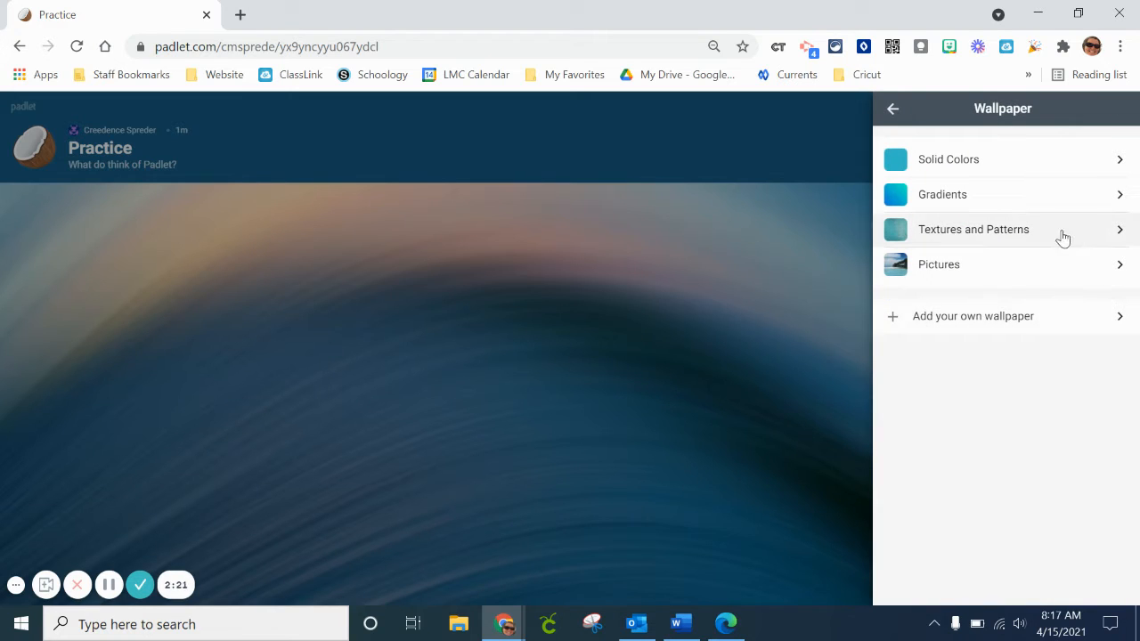
left_click(1110, 234)
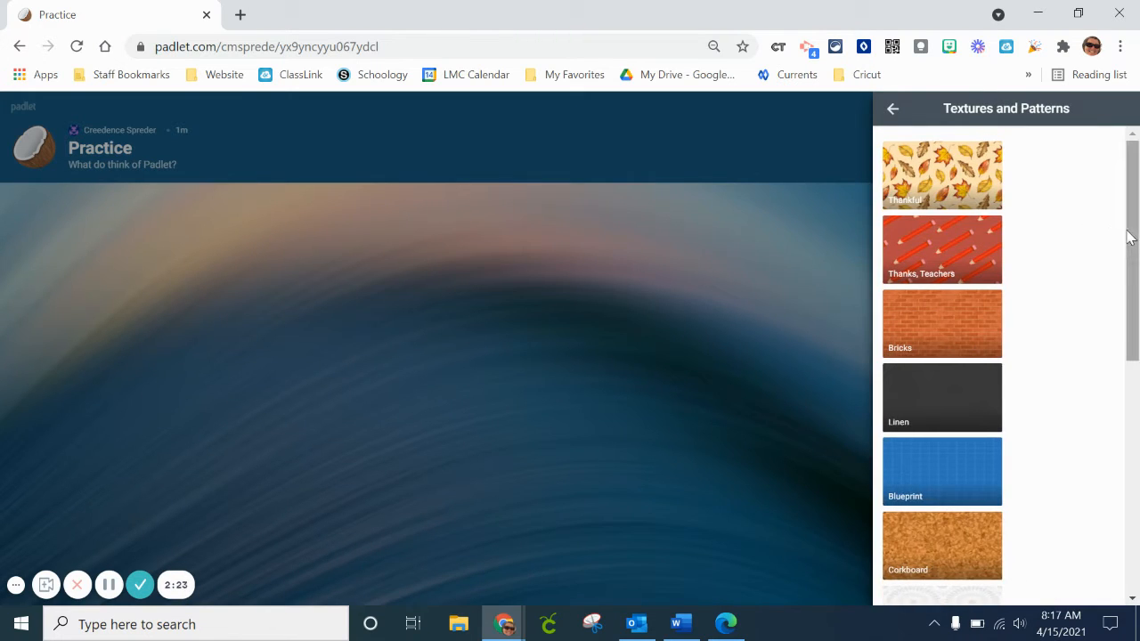
left_click_drag(1136, 235, 1135, 313)
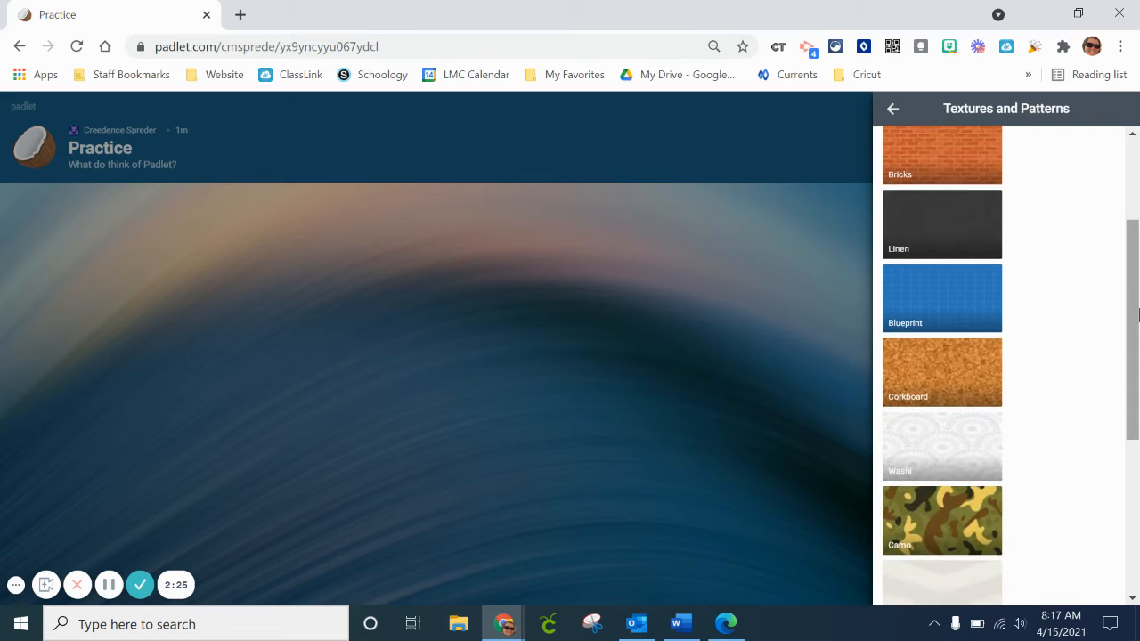
left_click(925, 354)
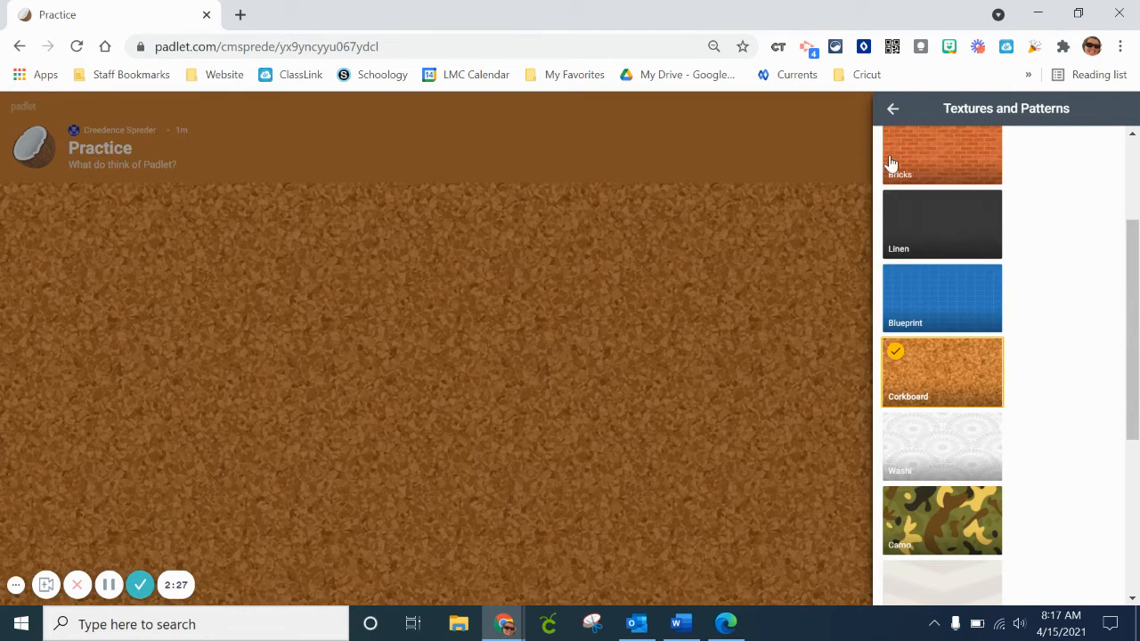
left_click(893, 110)
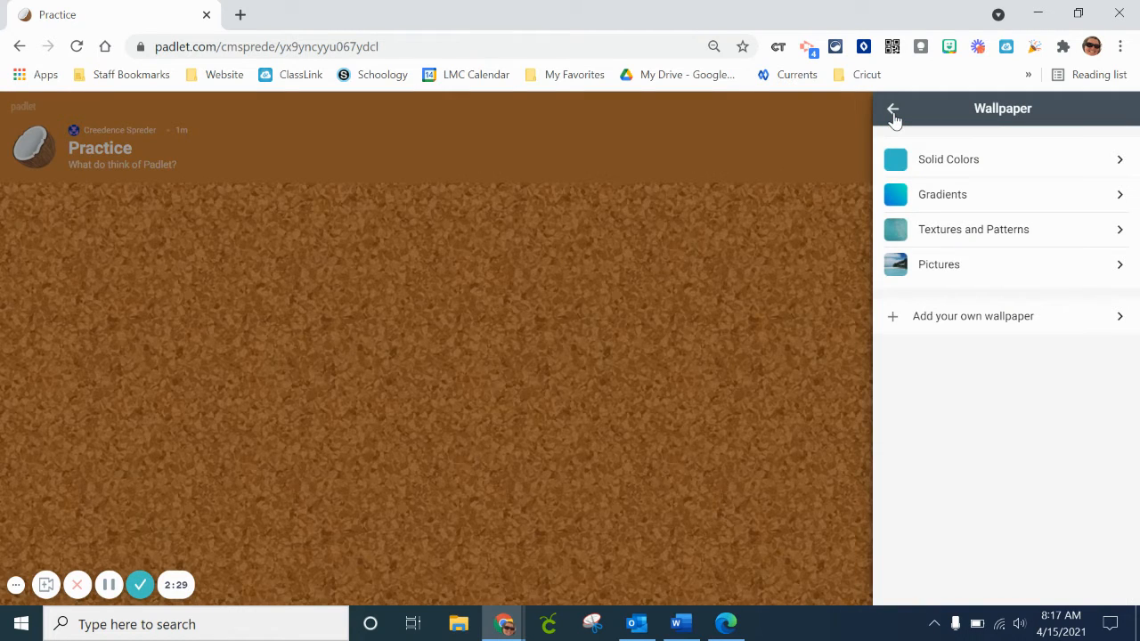
left_click(893, 110)
Try the second font for the padlet and settle on the third, handwriting-style one.
left_click_drag(1136, 285, 1136, 351)
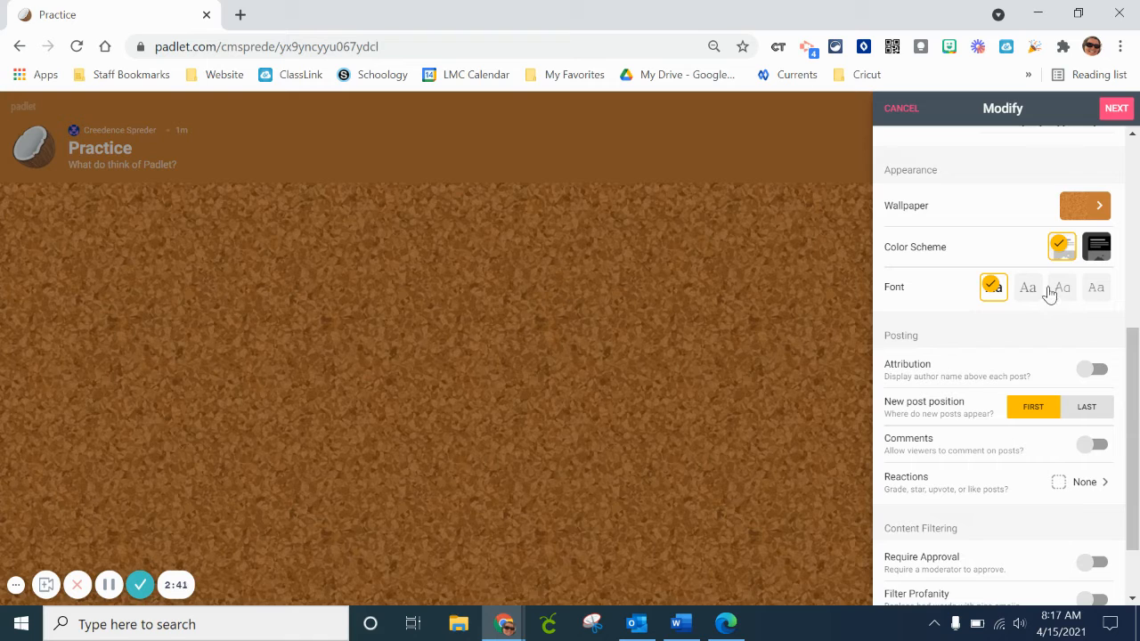
left_click(1028, 290)
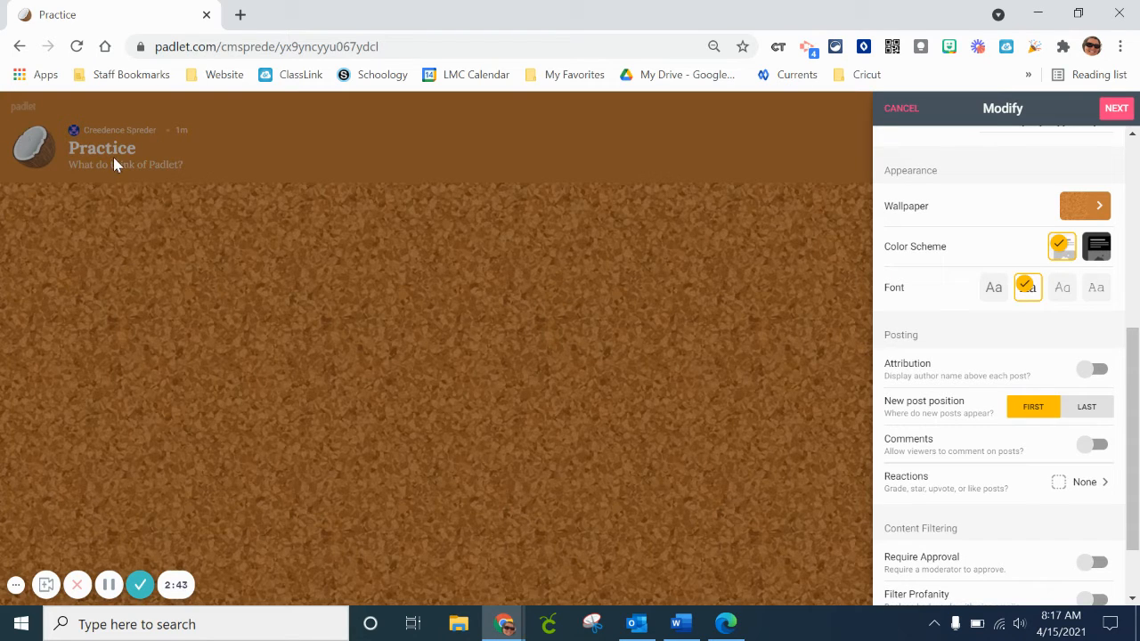
left_click(1073, 297)
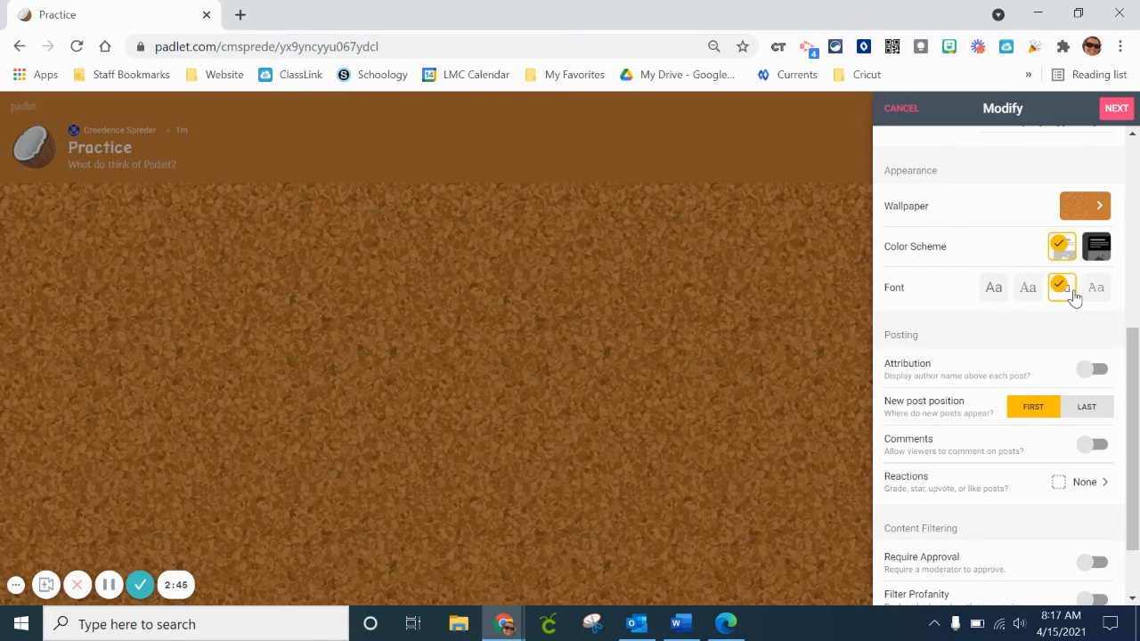
Turn on Filter Profanity with Require Approval left off, and finish the setup to start posting.
left_click_drag(1135, 364, 1136, 420)
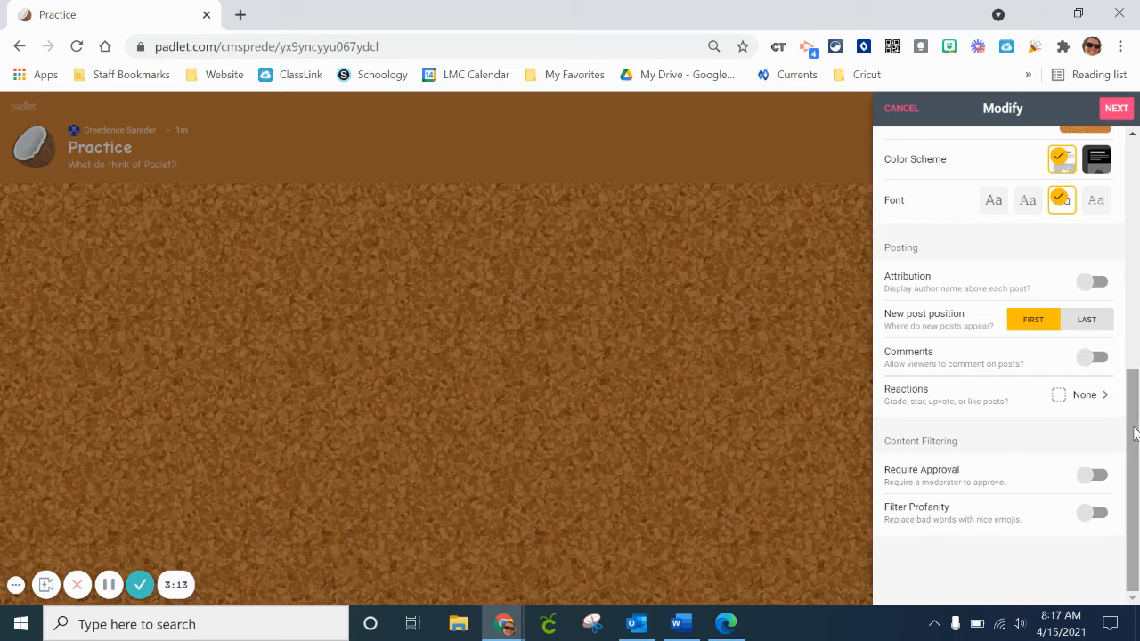
left_click(1093, 478)
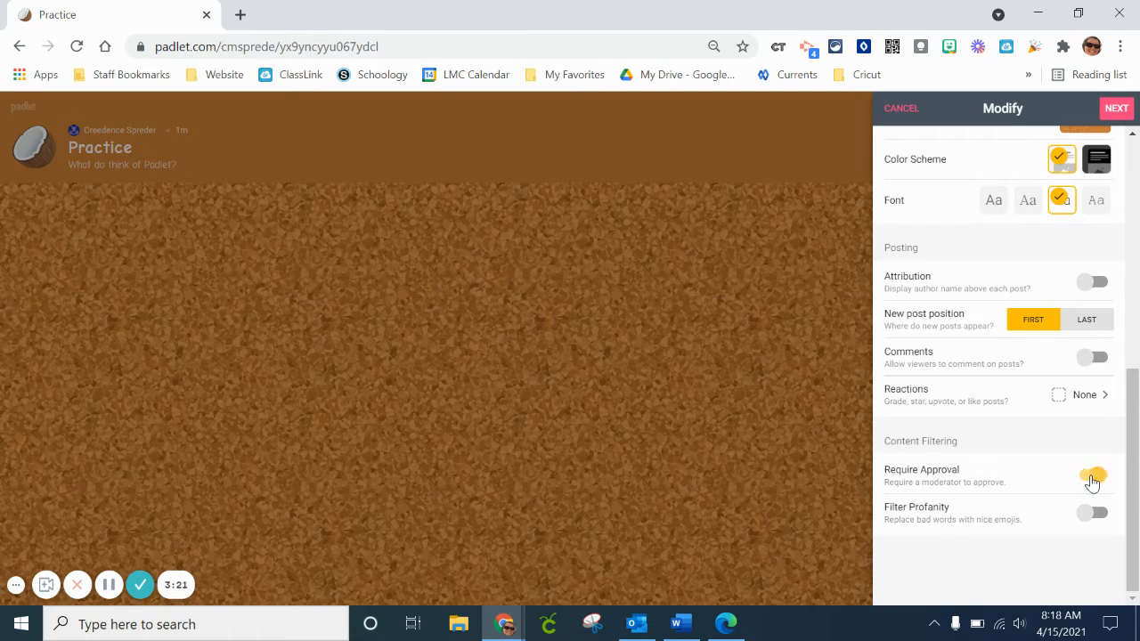
left_click(1092, 478)
left_click(1093, 515)
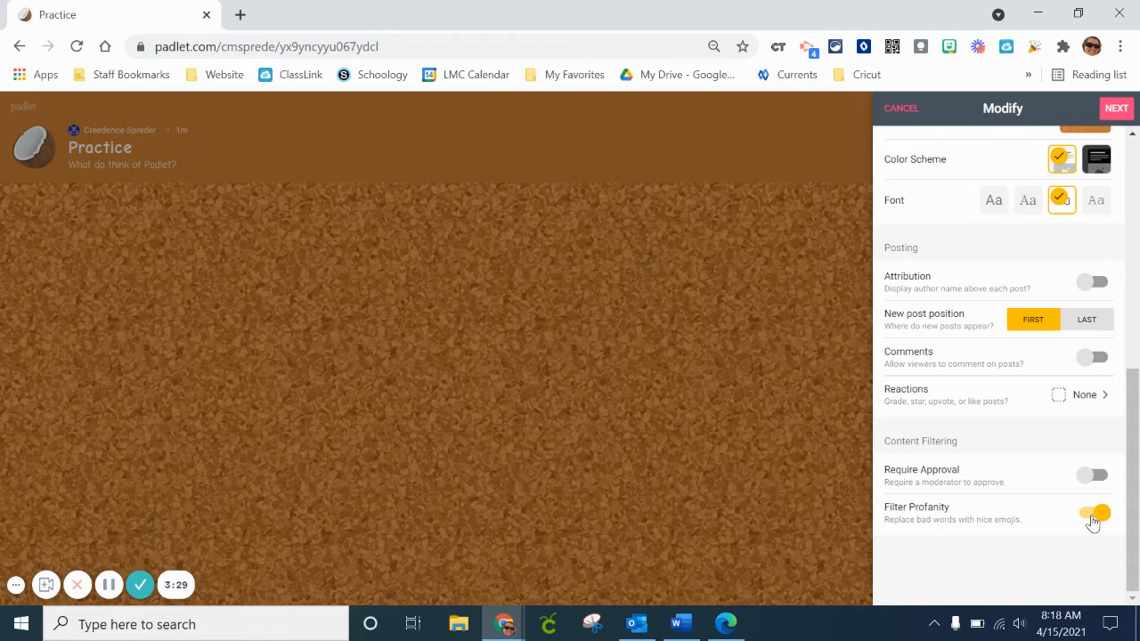
mouse_move(1131, 473)
left_mouse_down()
mouse_move(1135, 372)
mouse_move(1131, 484)
left_mouse_up()
left_click(1115, 109)
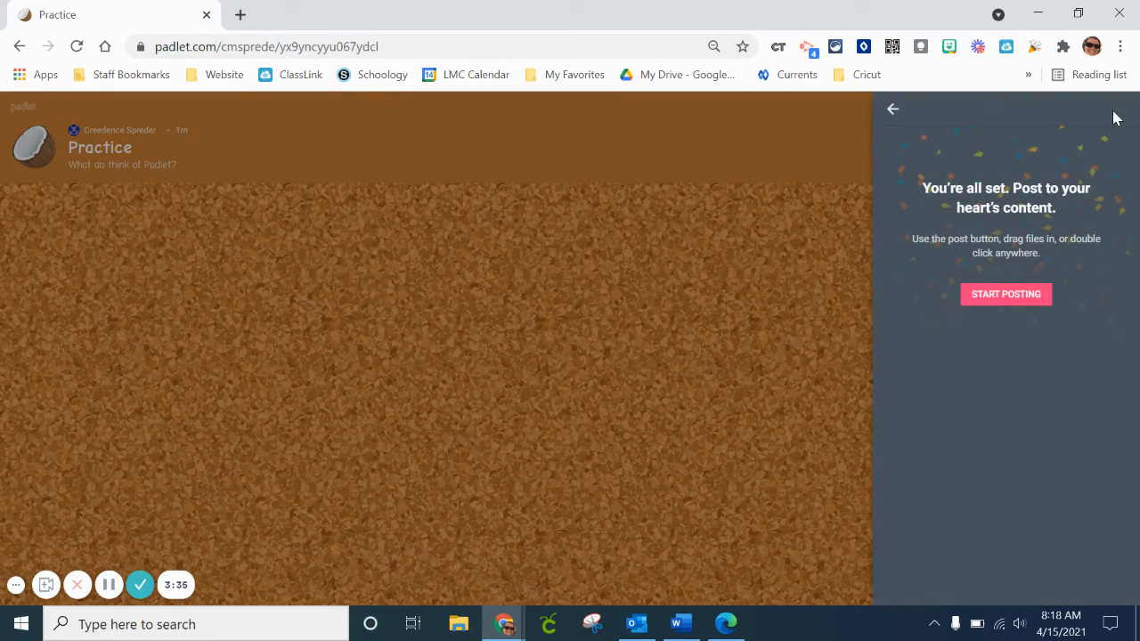
left_click(1009, 301)
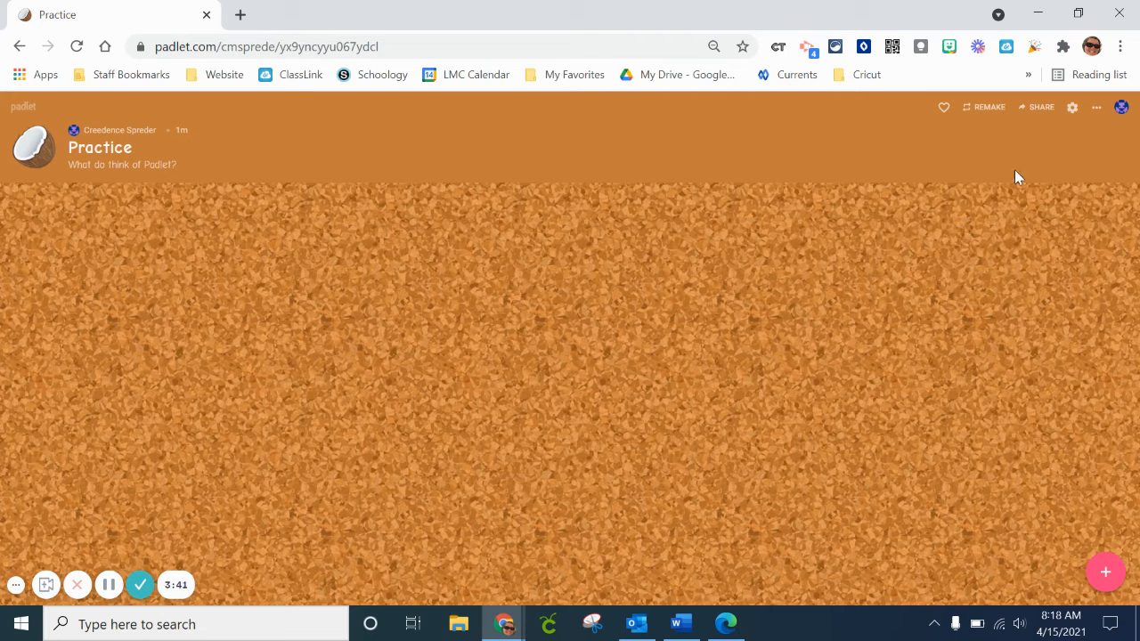
Look over the padlet's member, privacy and sharing options, and close them.
left_click(1039, 110)
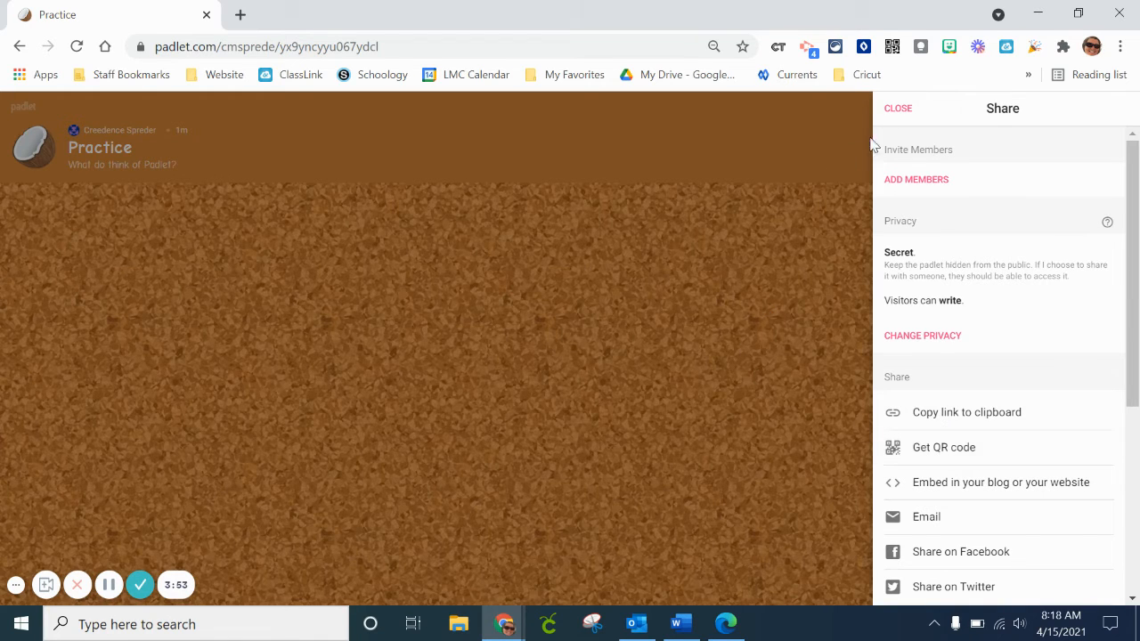
left_click(895, 112)
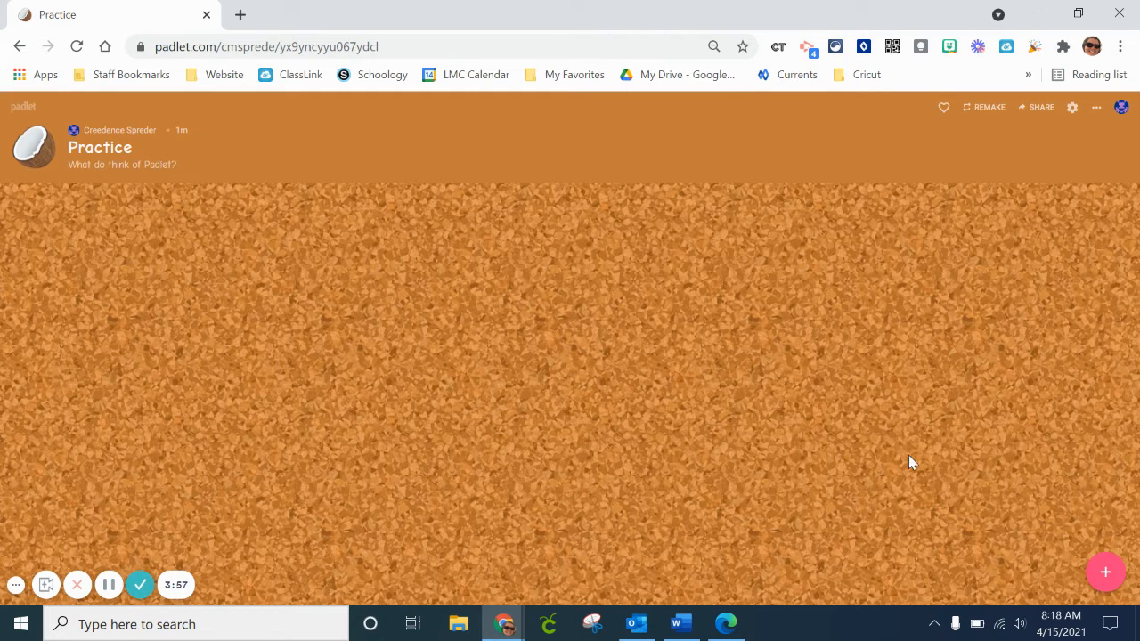
Add a post titled "Padlet" with the text "is awesome!" to the board.
left_click(1104, 575)
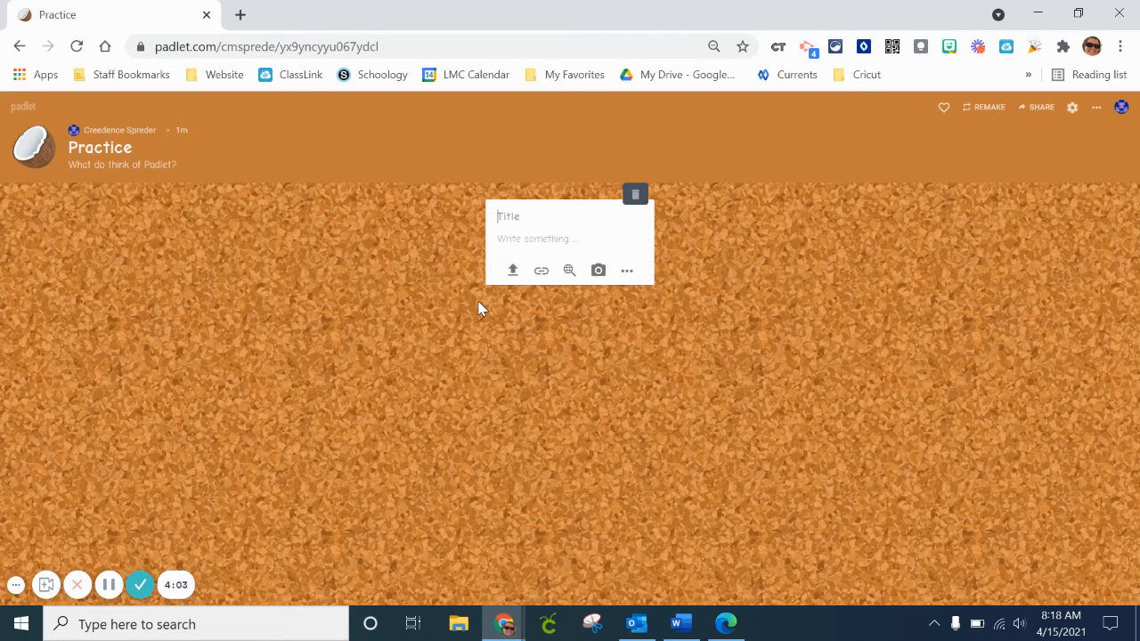
type("Padlet")
left_click(573, 243)
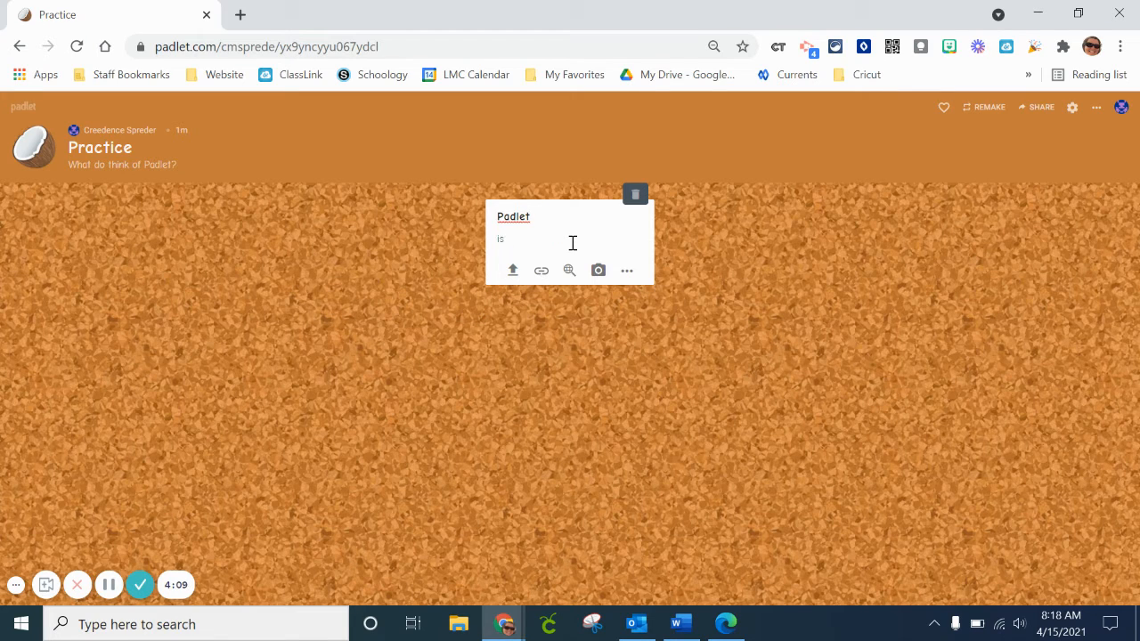
type("is awesome!")
left_click(631, 341)
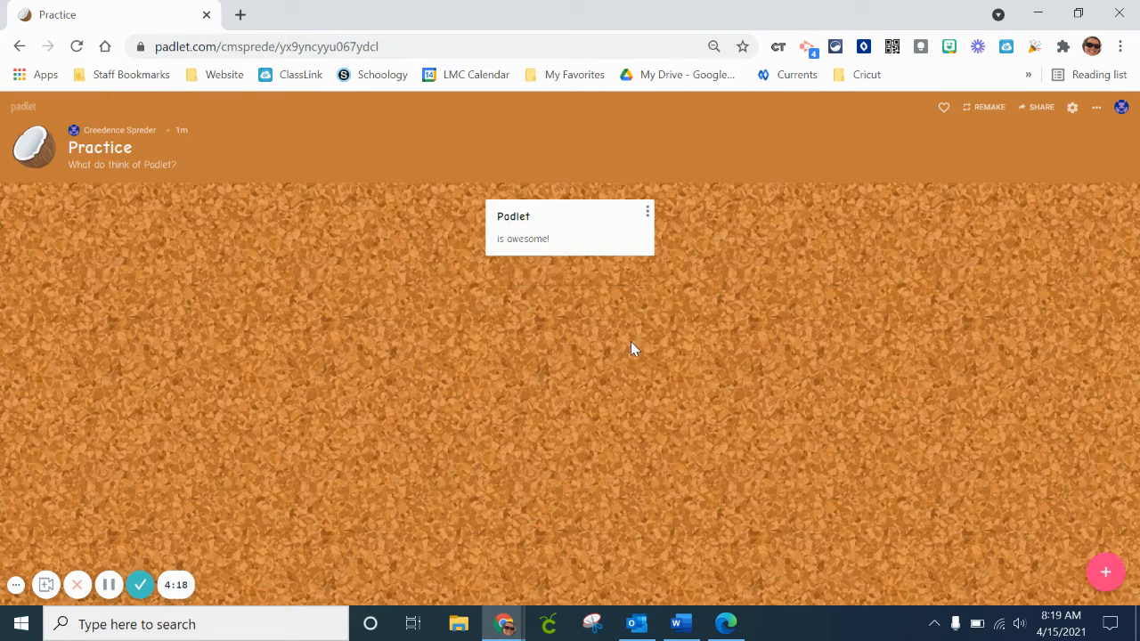
Start a new post on the board and attach a short webcam video recorded in Padlet's video booth.
double_click(330, 302)
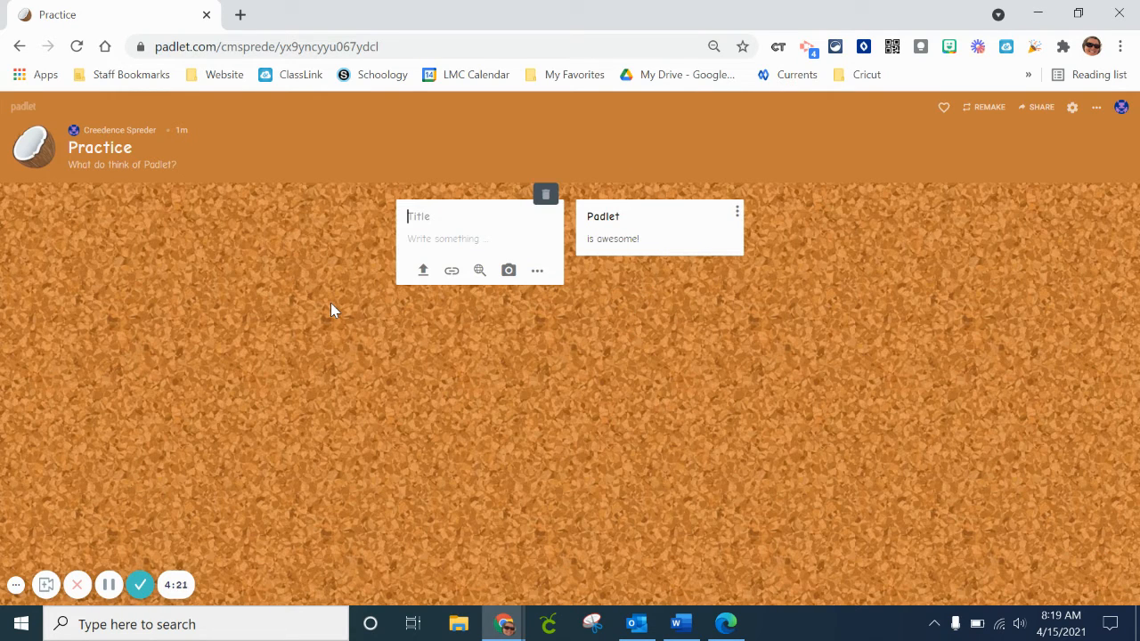
left_click(543, 278)
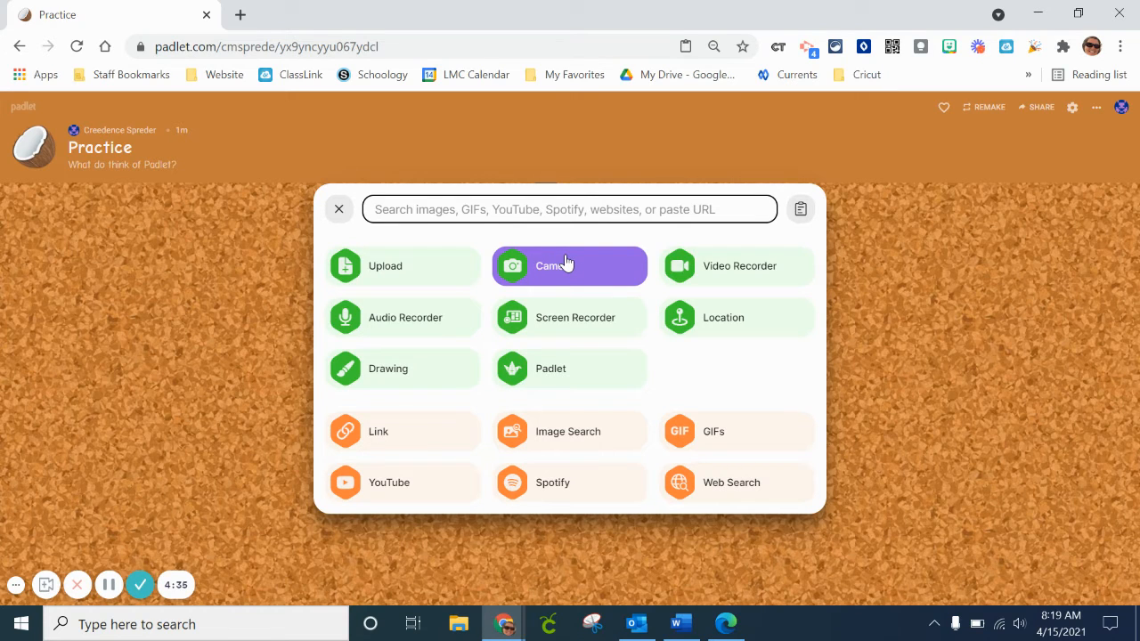
left_click(727, 270)
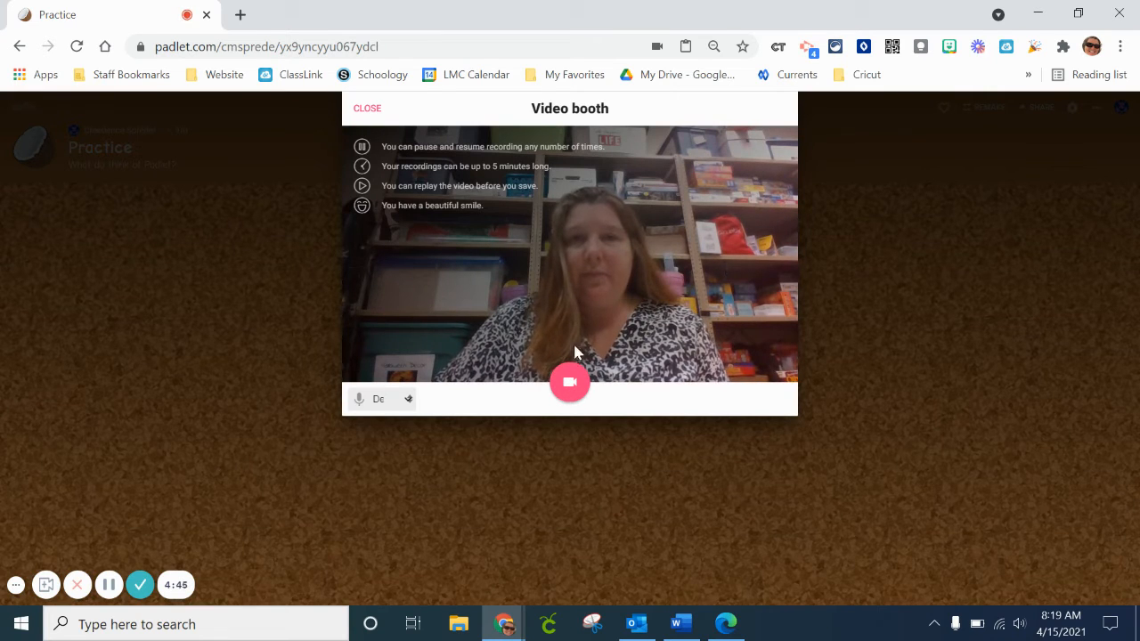
left_click(572, 389)
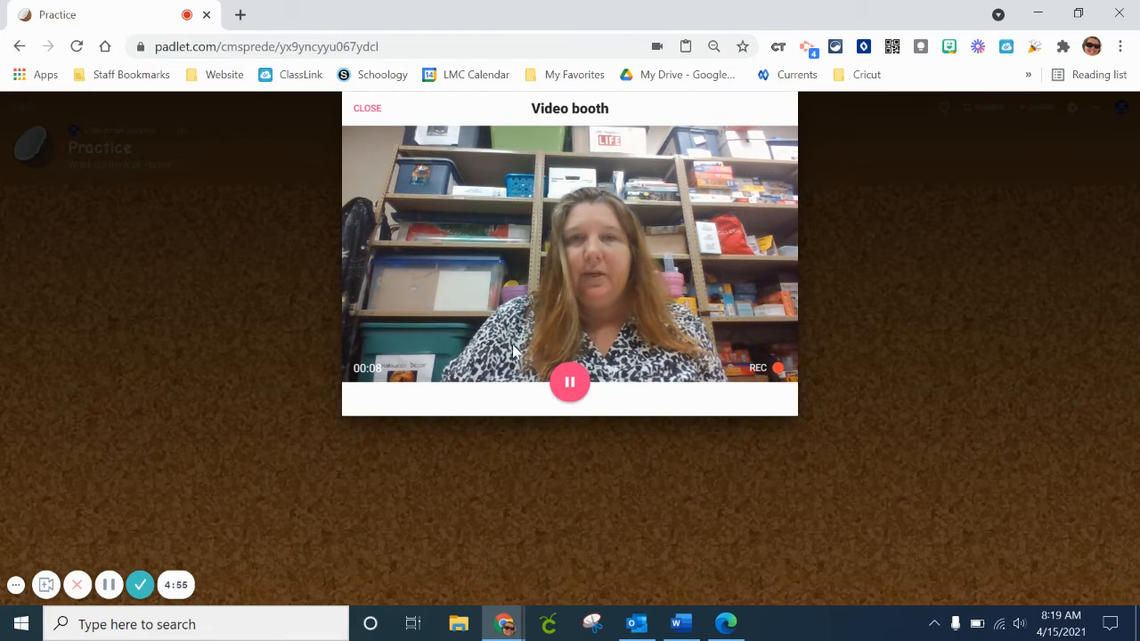
left_click(574, 390)
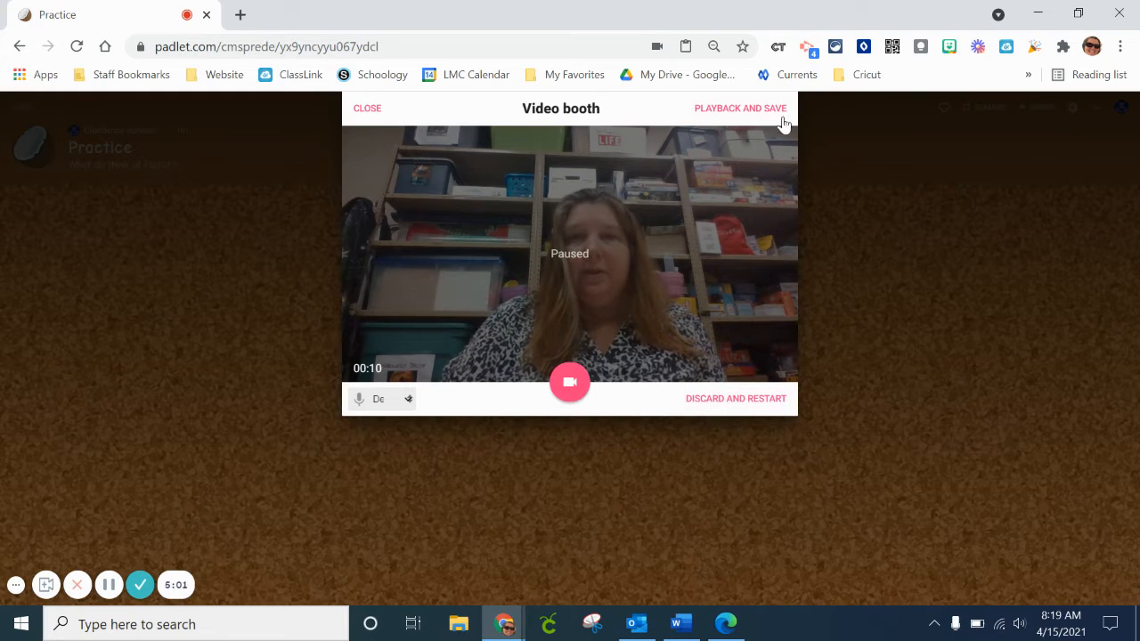
left_click(739, 108)
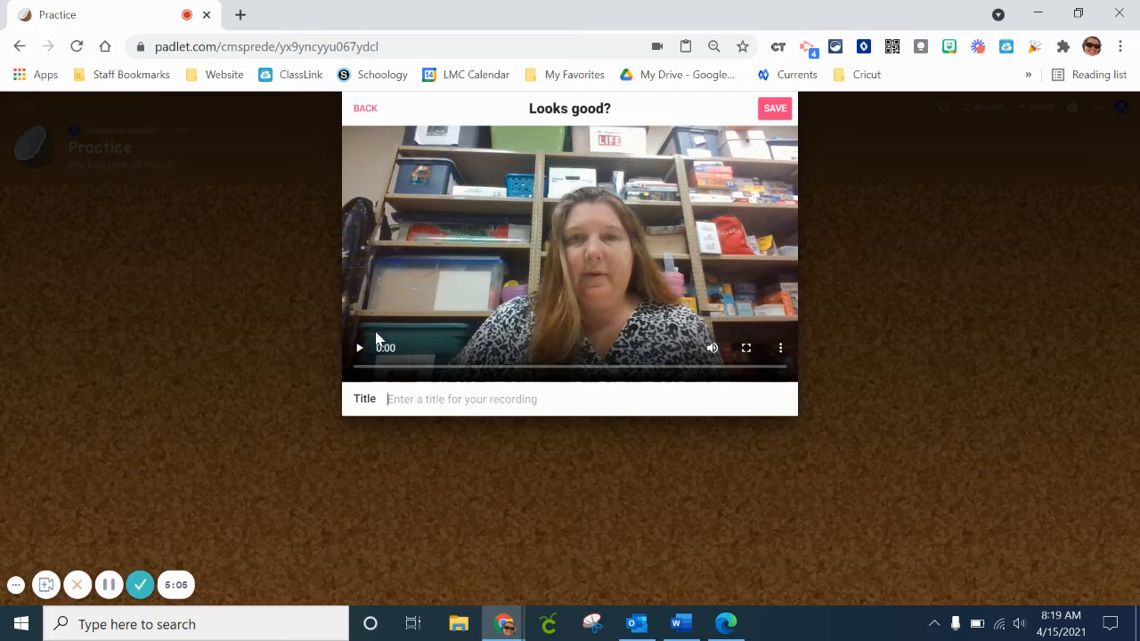
left_click(774, 110)
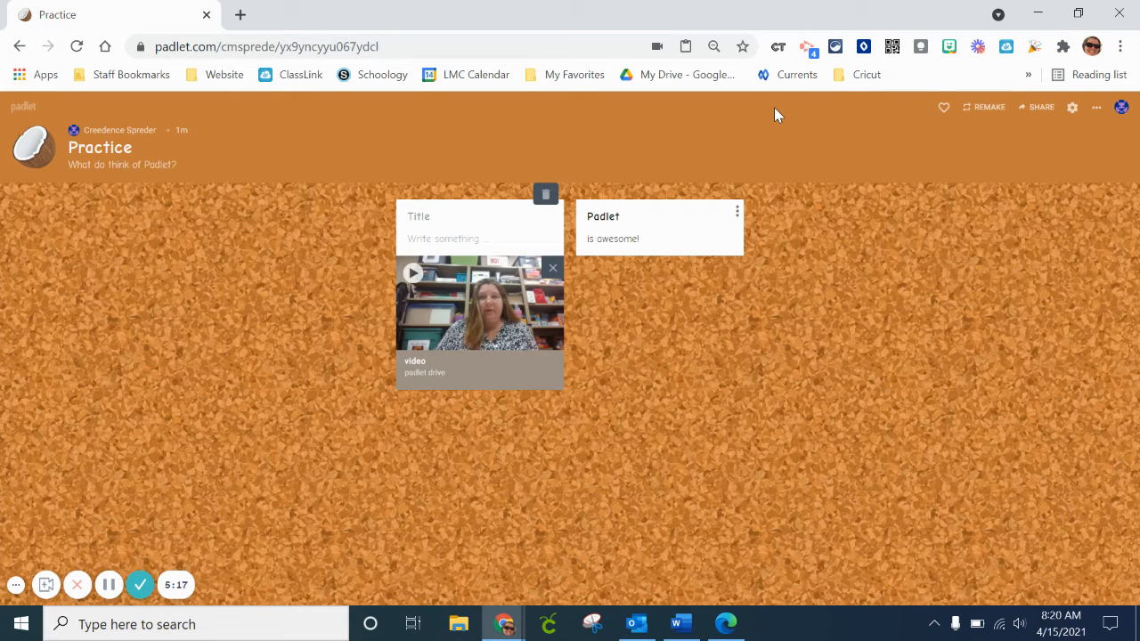
Give the video post the text "How to record" and the title "Padlet", and publish it.
left_click(454, 232)
type("How to record")
left_click(430, 218)
type("Padlet")
left_click(795, 380)
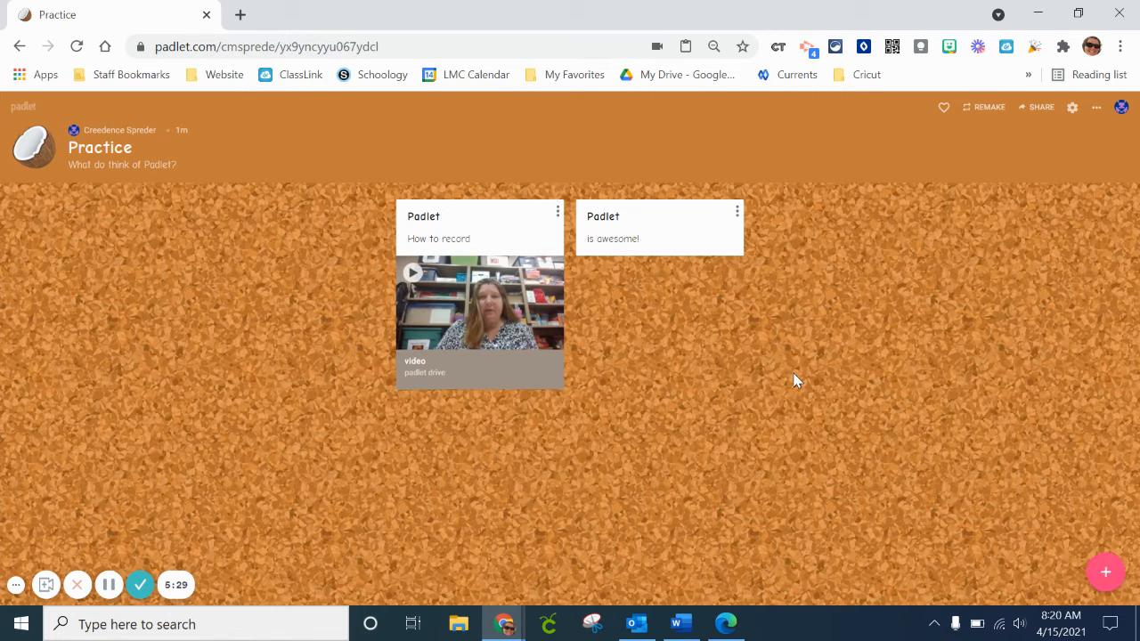
Start another post and attach the sloth GIF found by searching GIFs for "happy".
double_click(235, 339)
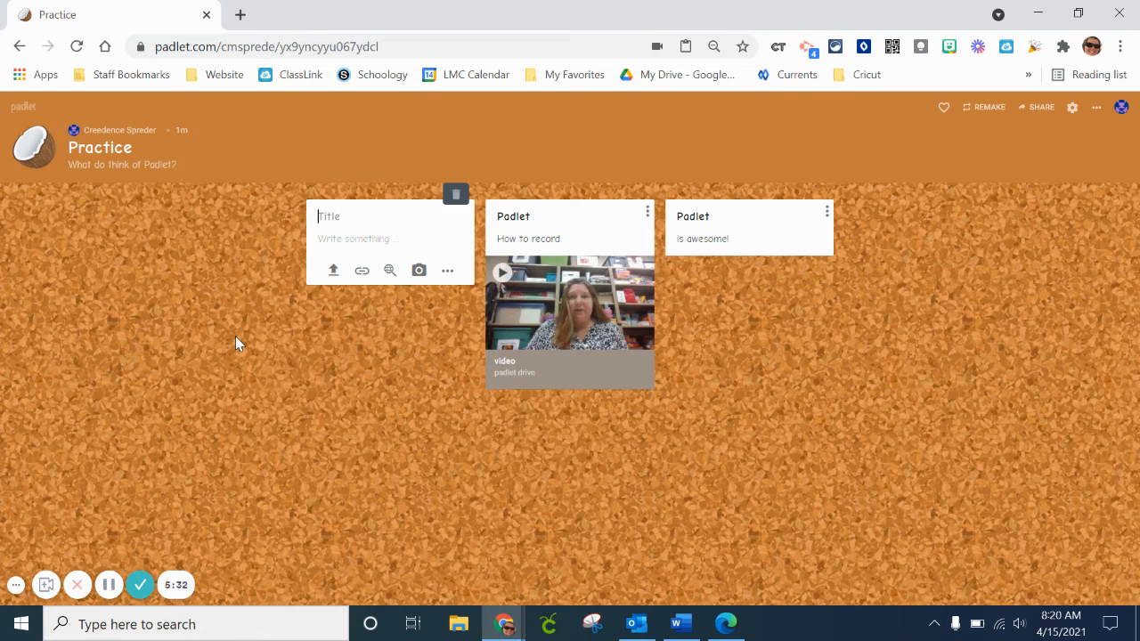
left_click(448, 273)
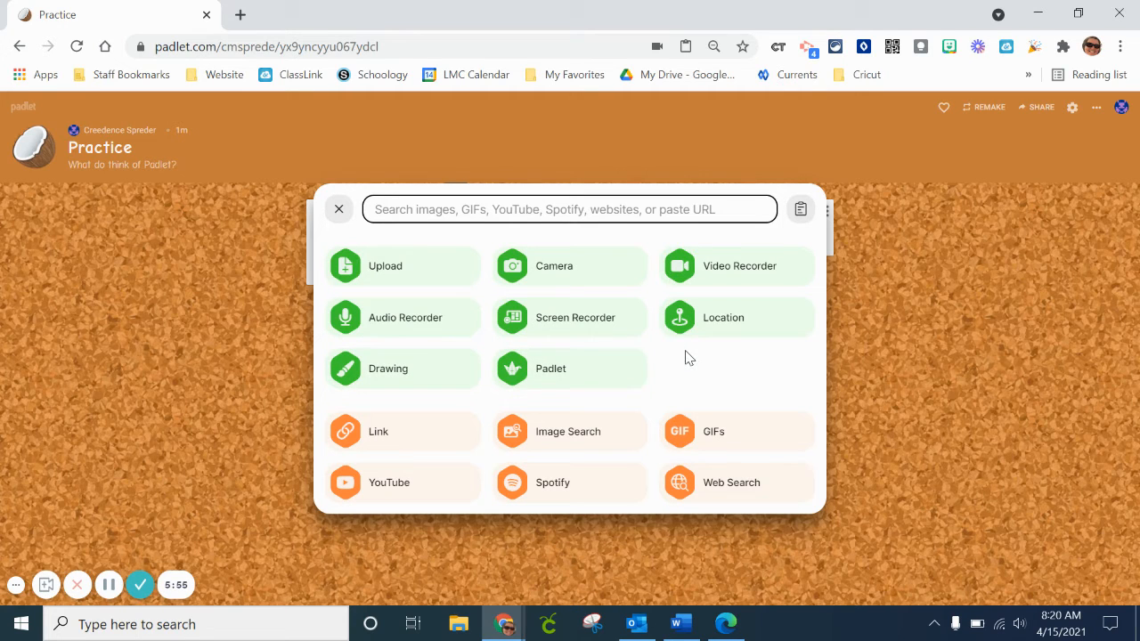
left_click(730, 433)
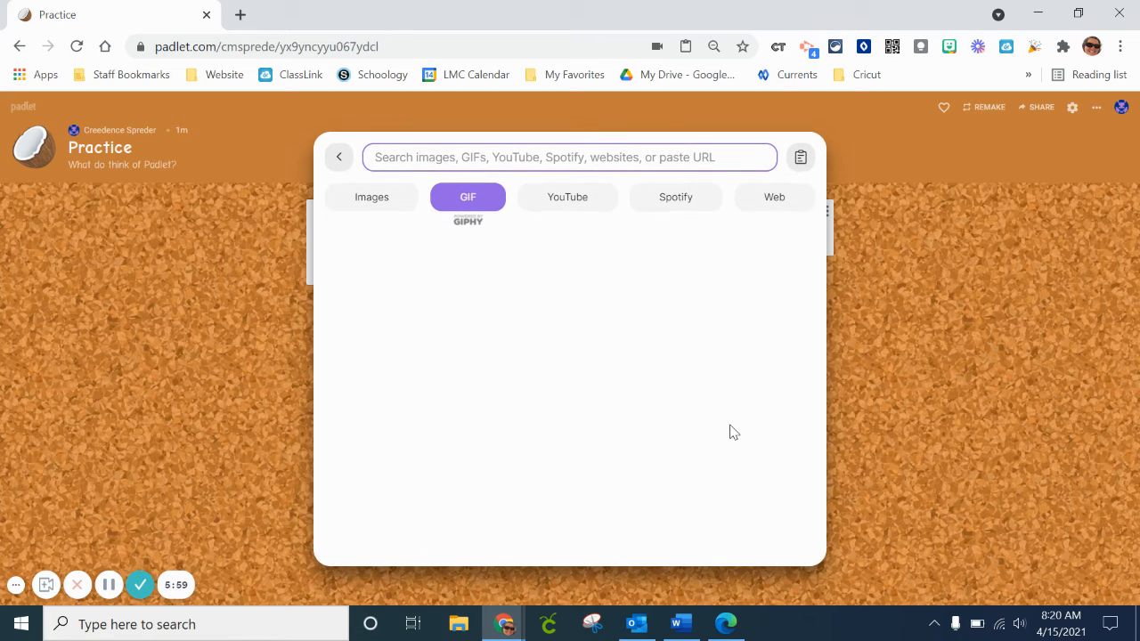
type("happy")
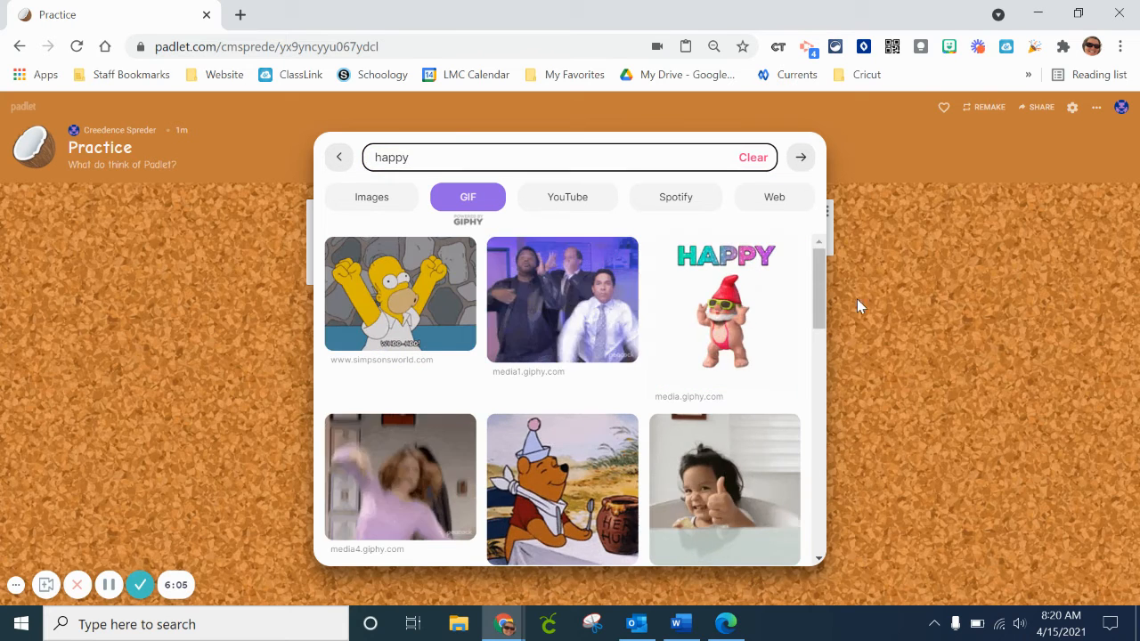
left_click_drag(818, 298, 834, 374)
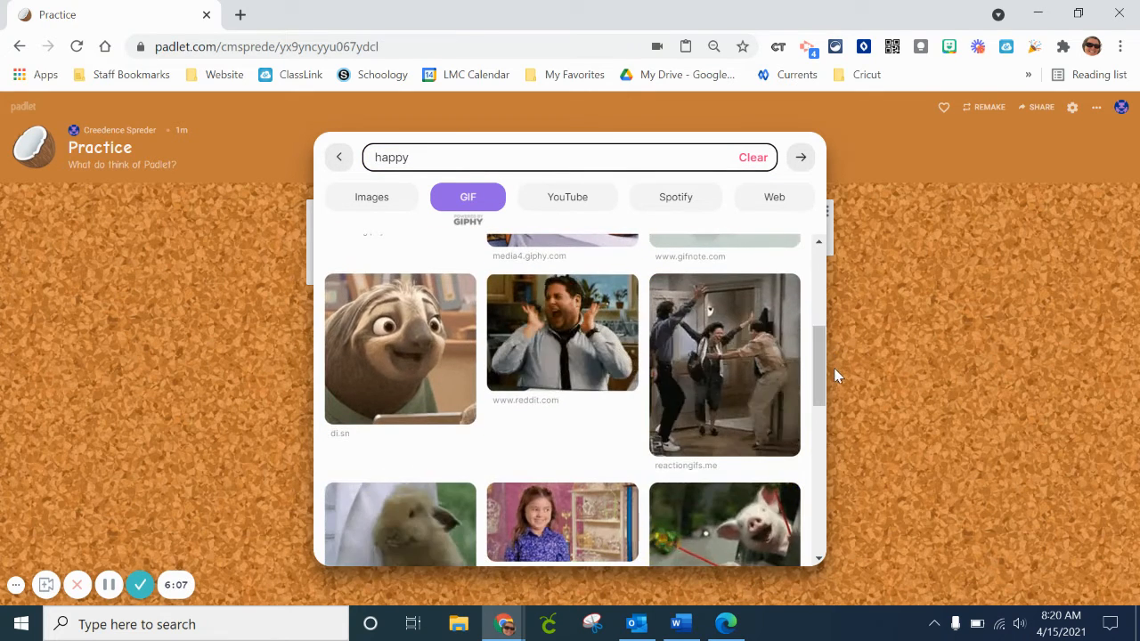
left_click(372, 374)
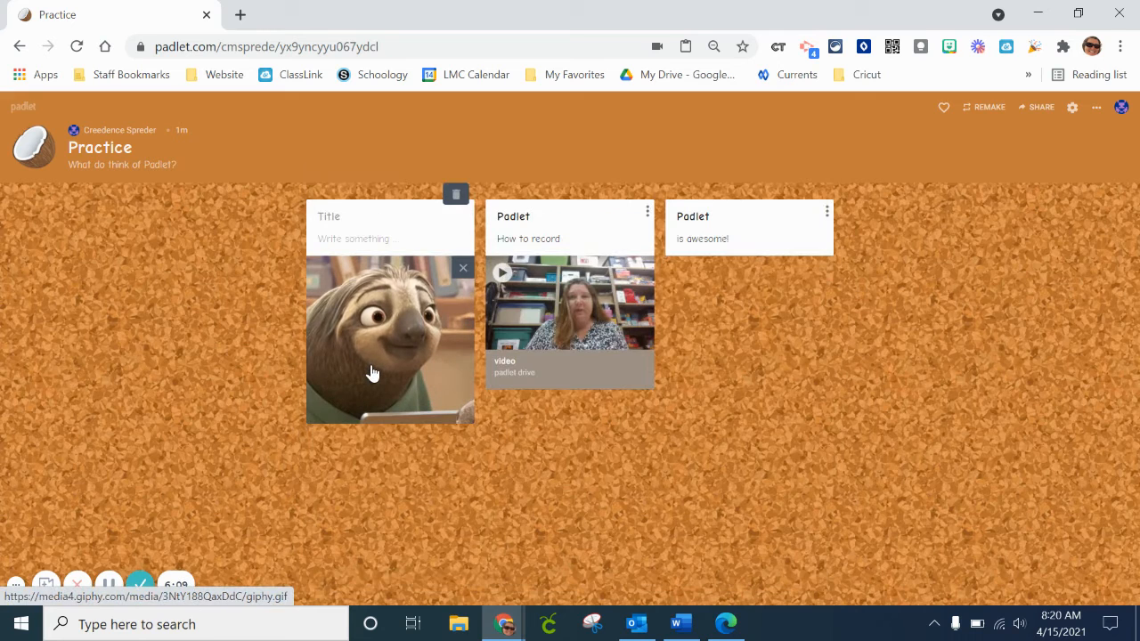
Write "I'm great!" as the body text of the sloth GIF post, leaving its title empty.
left_click(377, 239)
type("I'm")
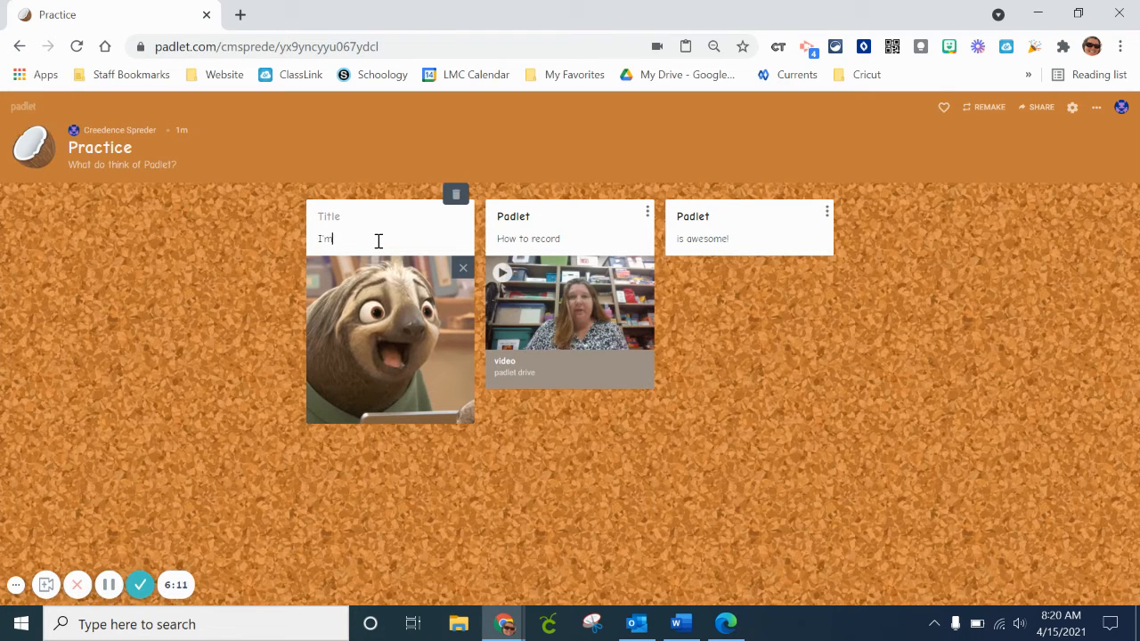
type(" great")
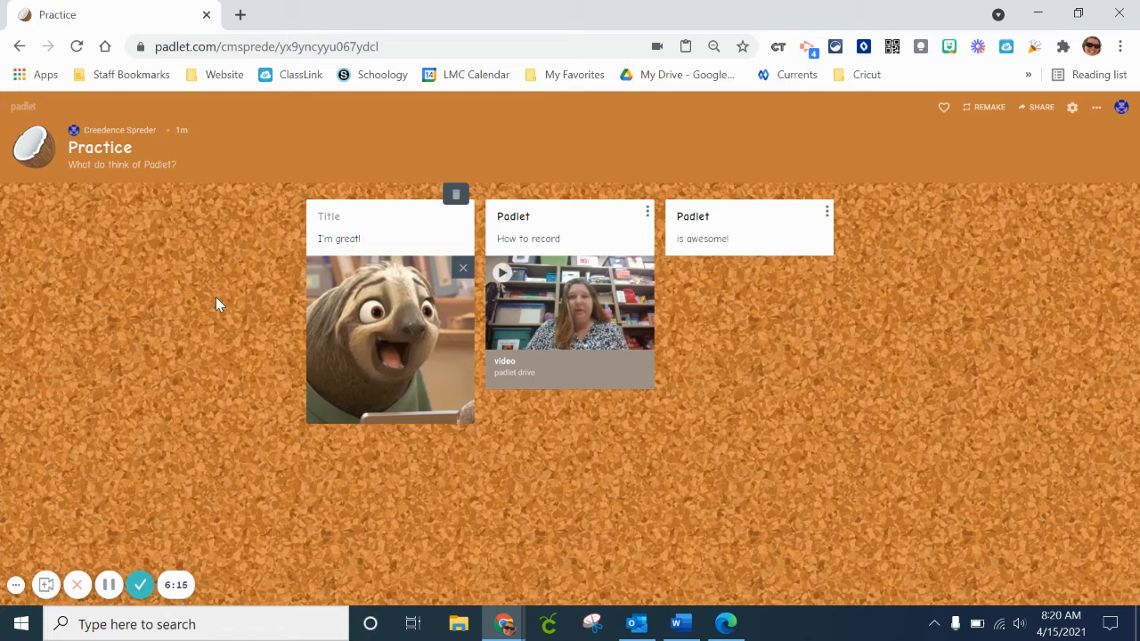
type("!")
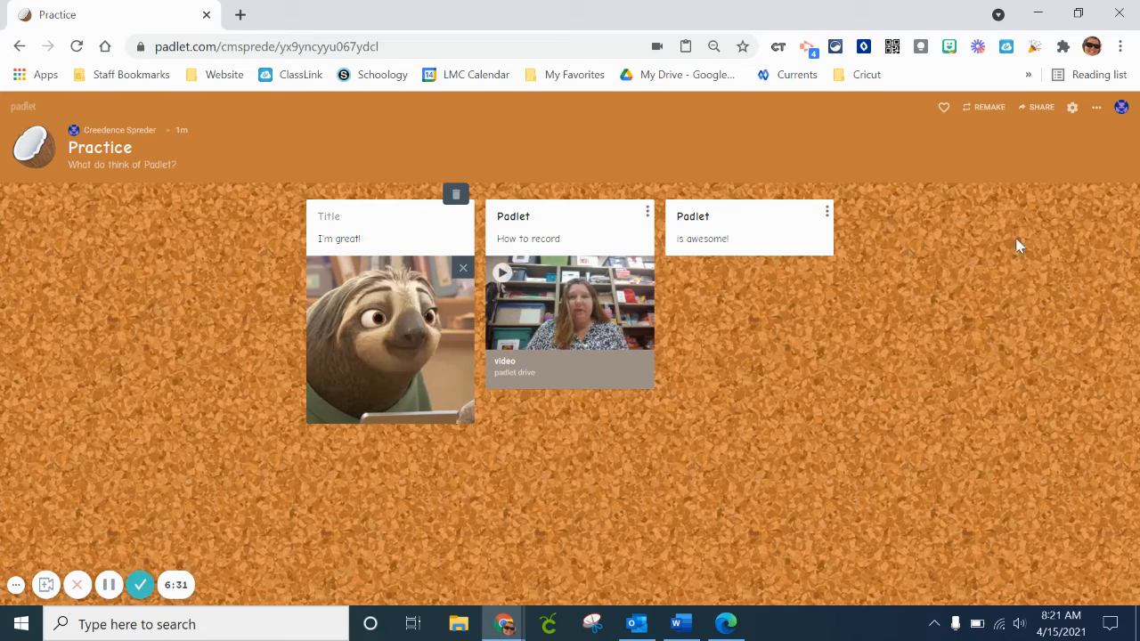
Look over the padlet's modification settings and its sharing options, closing each one without changes.
left_click(1073, 108)
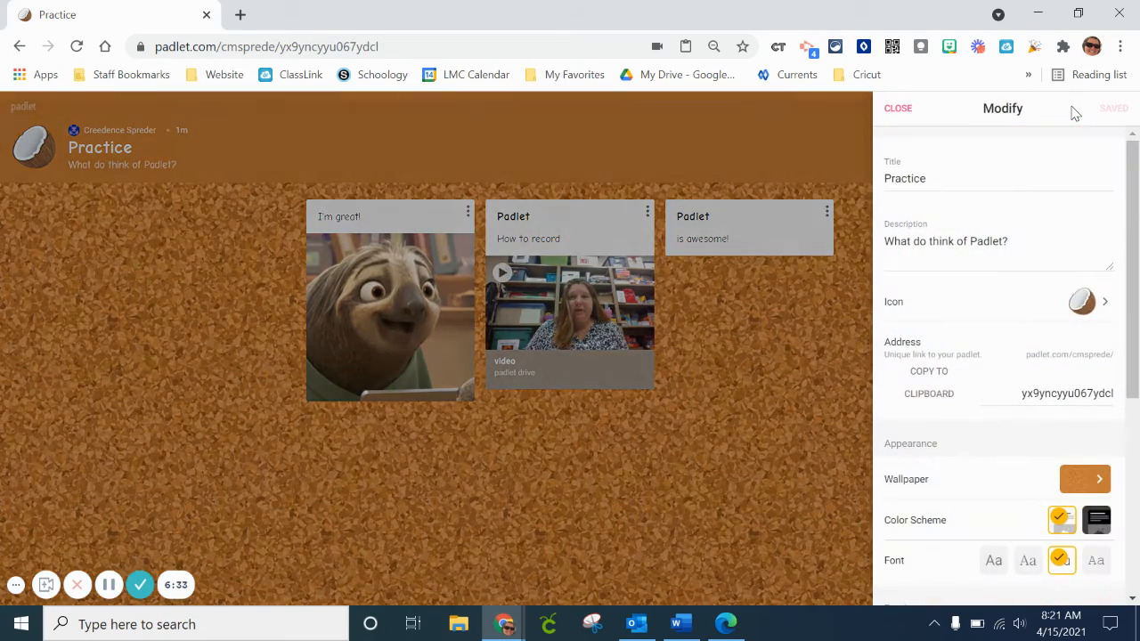
scroll(1134, 209, "down", 4)
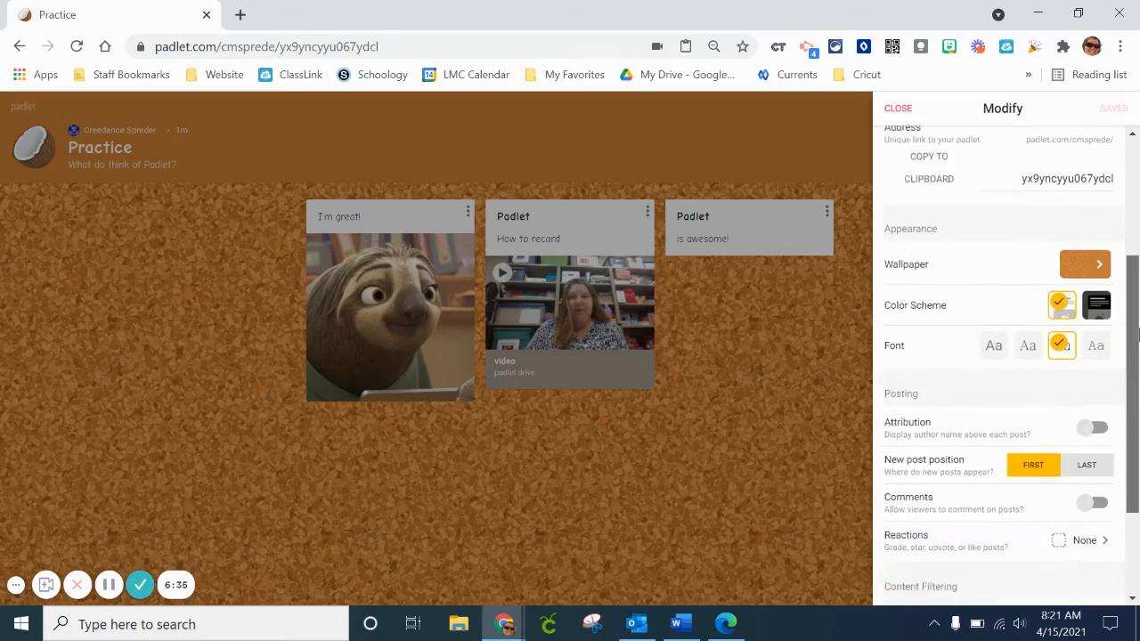
scroll(1135, 209, "up", 4)
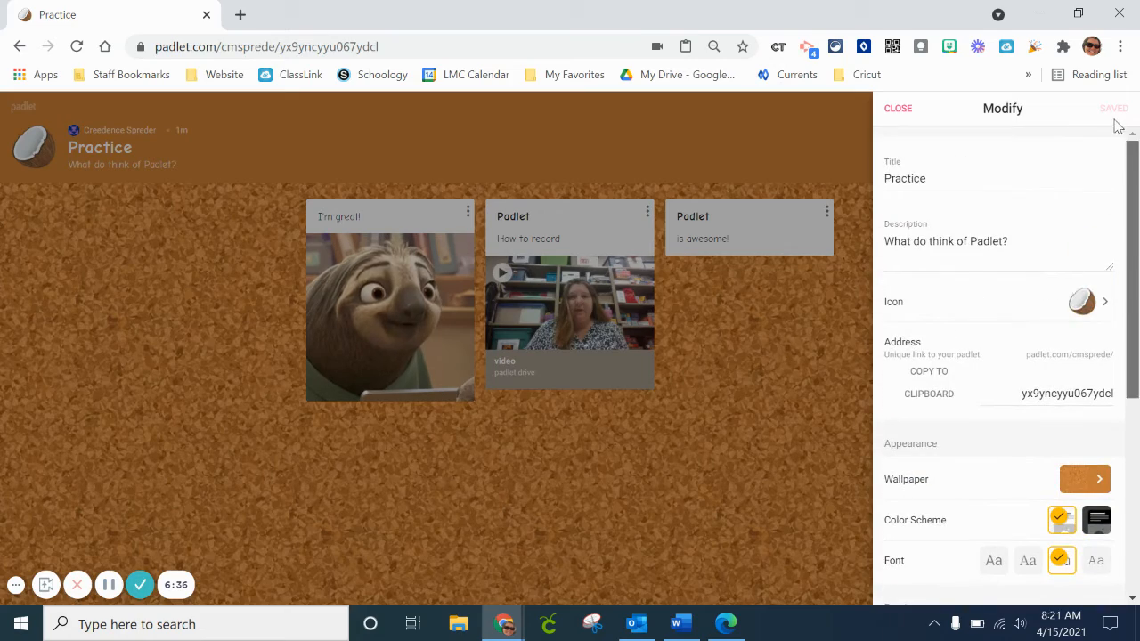
left_click(901, 108)
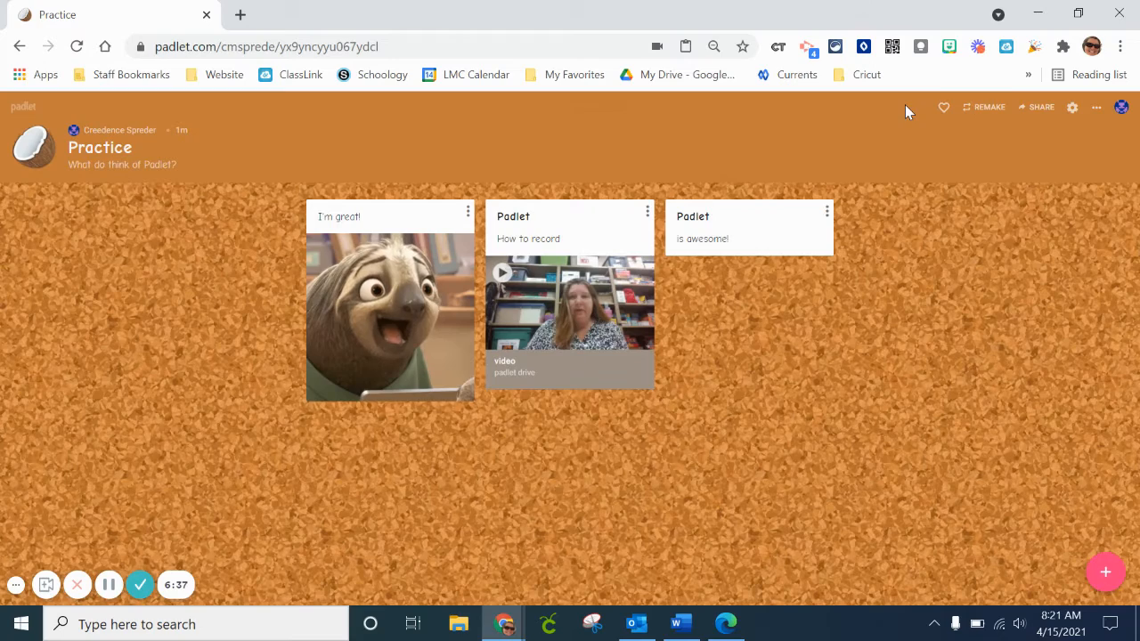
left_click(1036, 107)
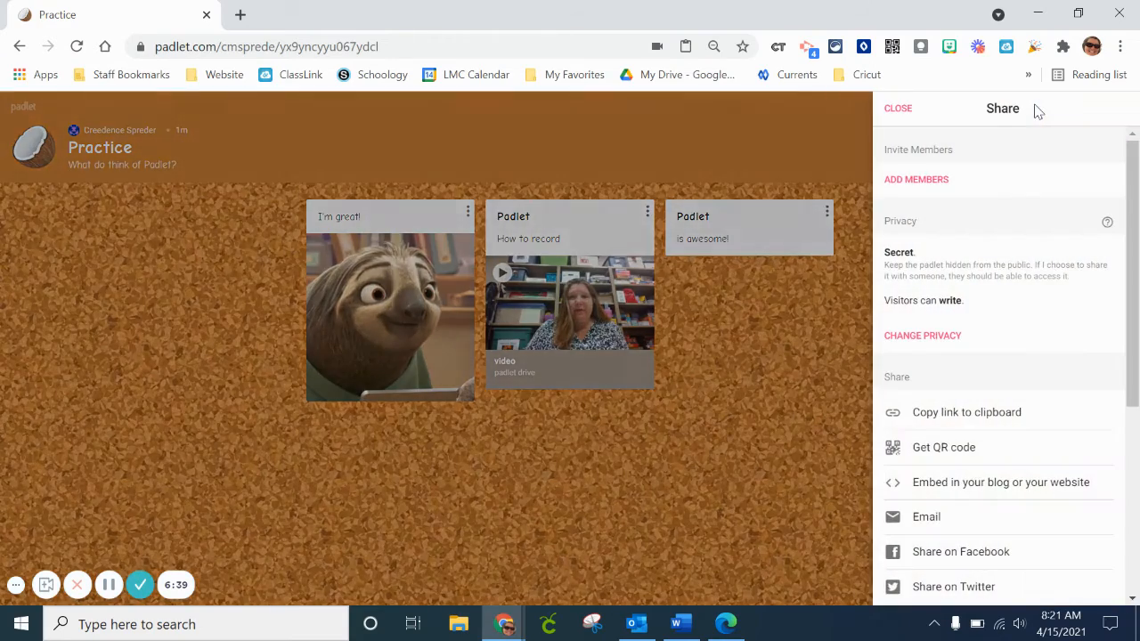
left_click(757, 489)
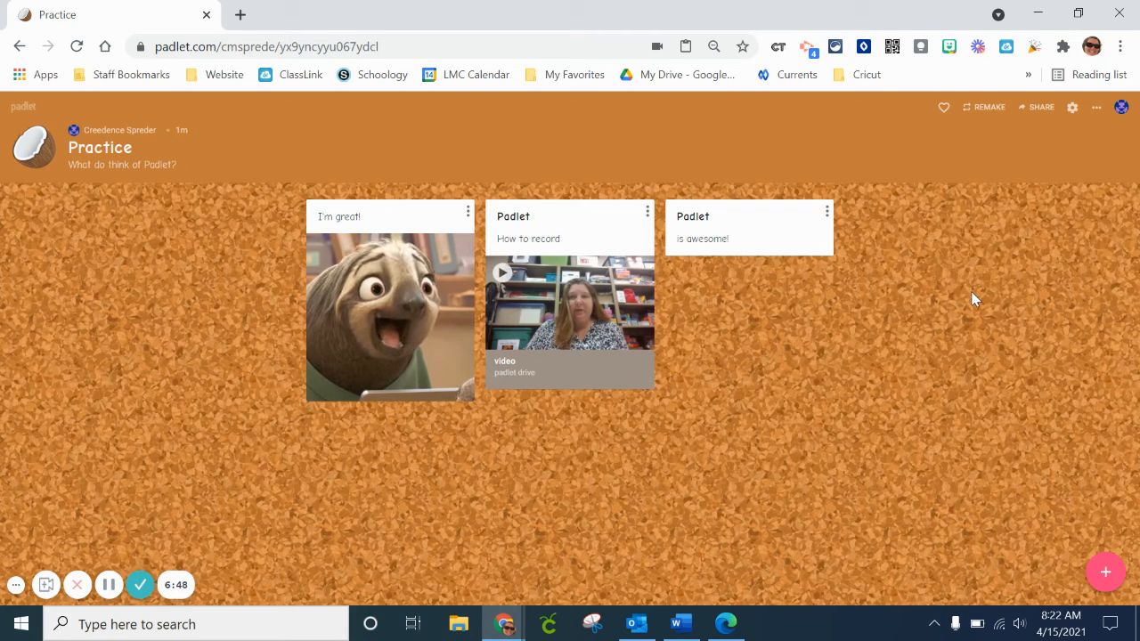
Export the padlet as a Letter-size PDF in landscape orientation.
left_click(1038, 110)
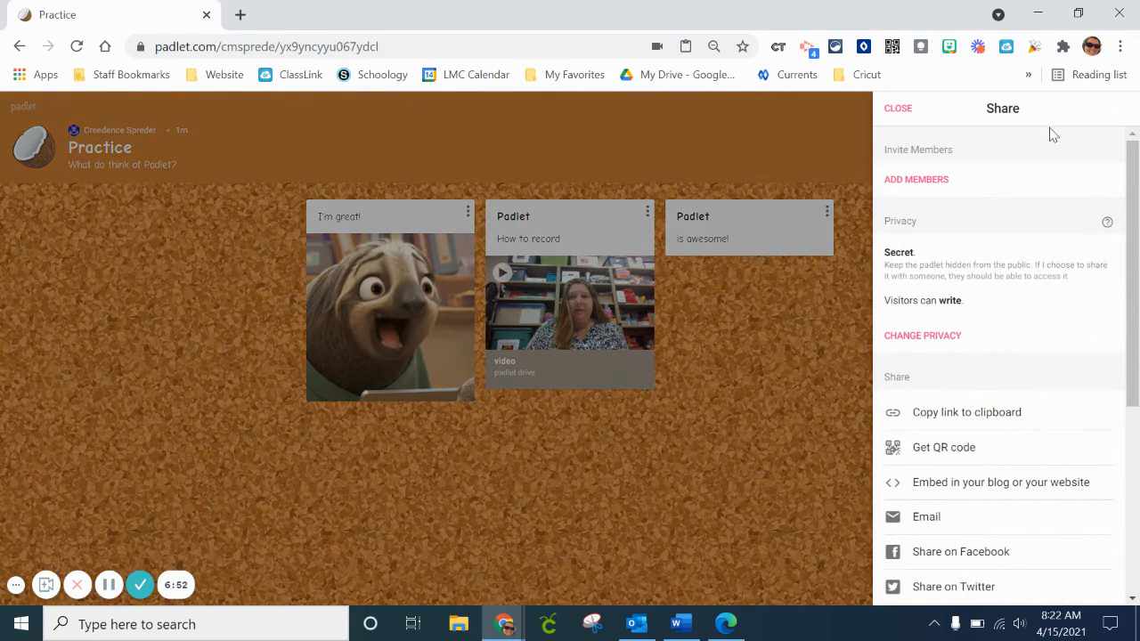
left_click_drag(1135, 205, 1135, 296)
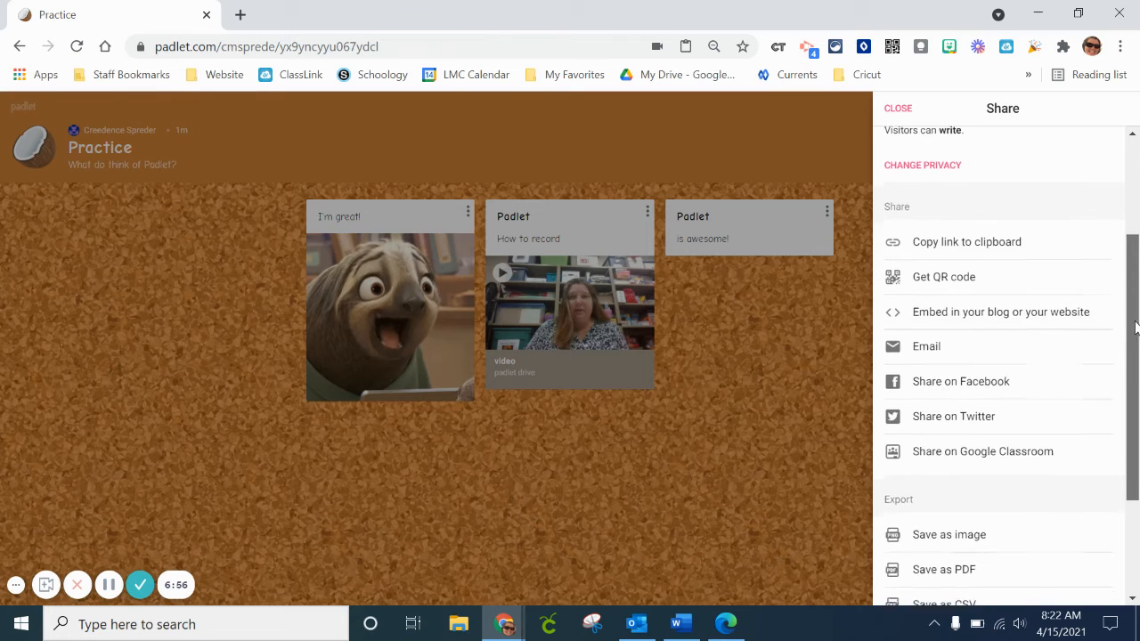
left_click_drag(1131, 318, 1131, 421)
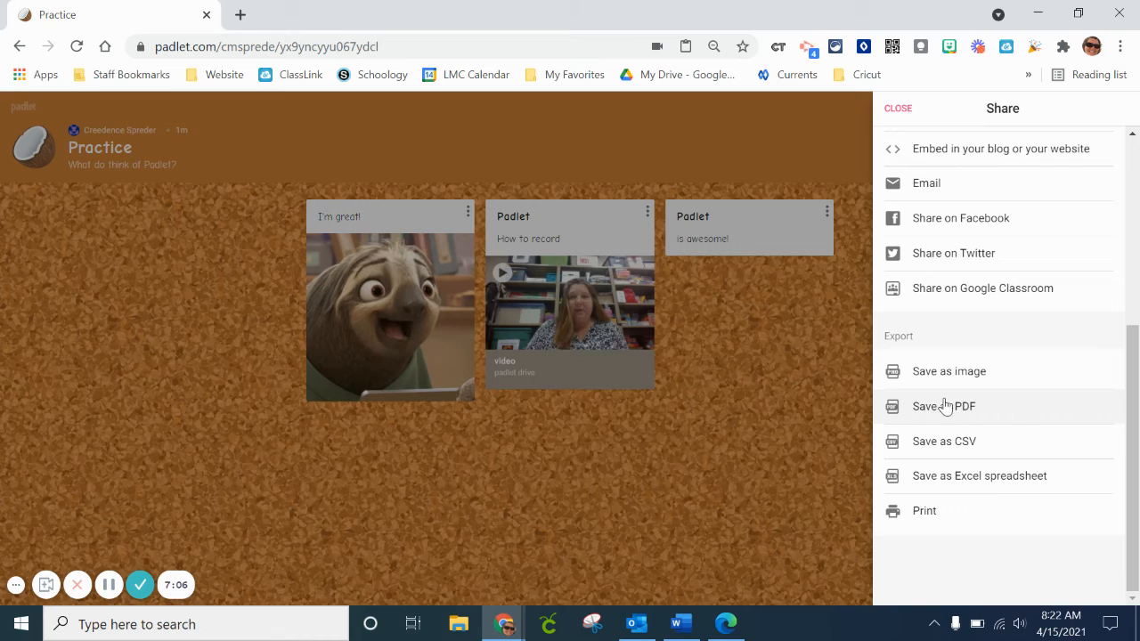
left_click(916, 410)
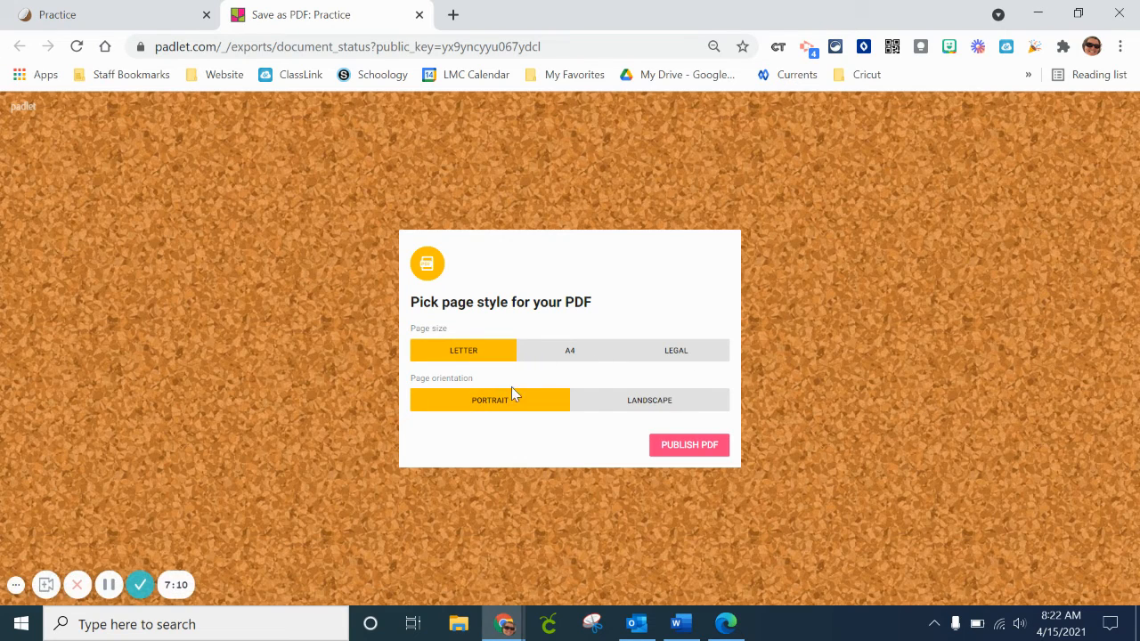
left_click(617, 406)
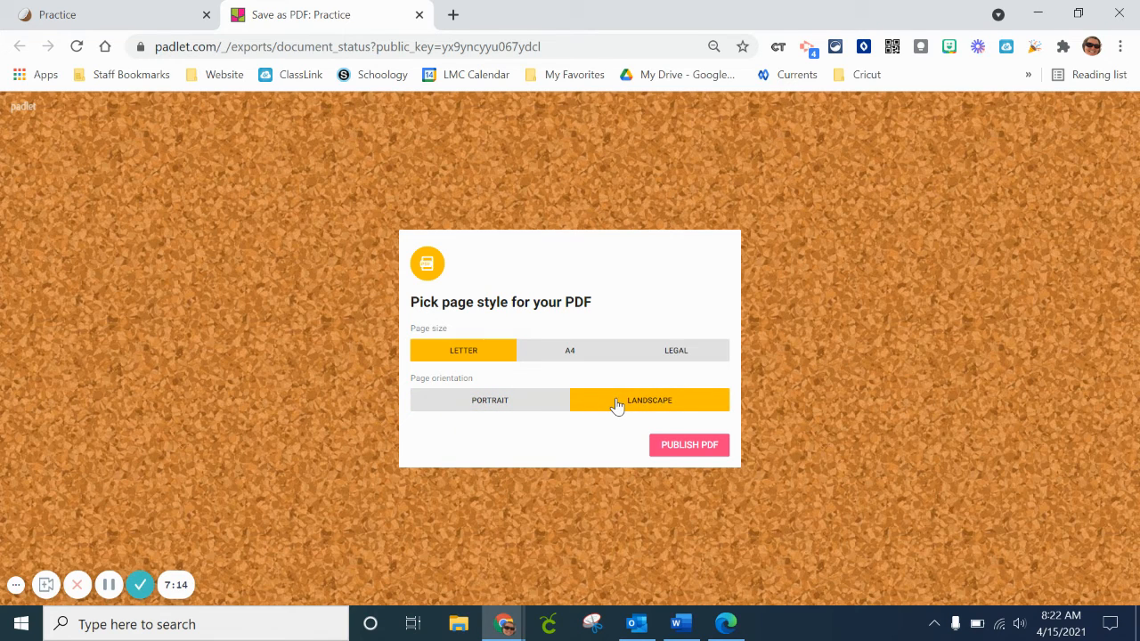
left_click(700, 450)
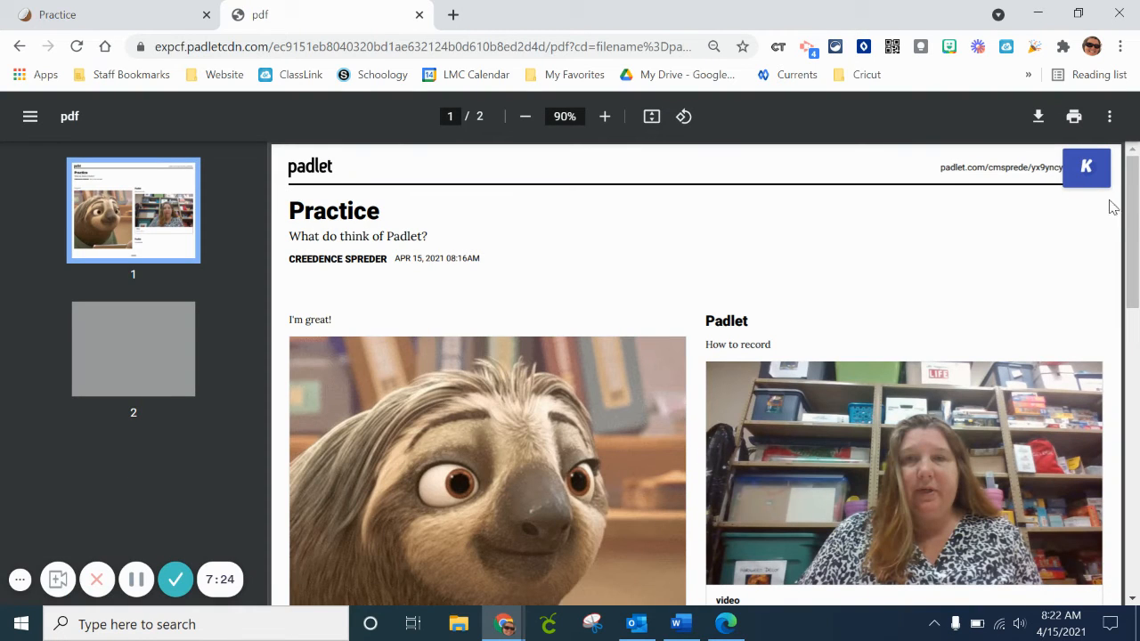
Check the exported PDF by opening its linked sloth GIF and recorded video, returning to the document each time.
left_click_drag(1133, 211, 1137, 248)
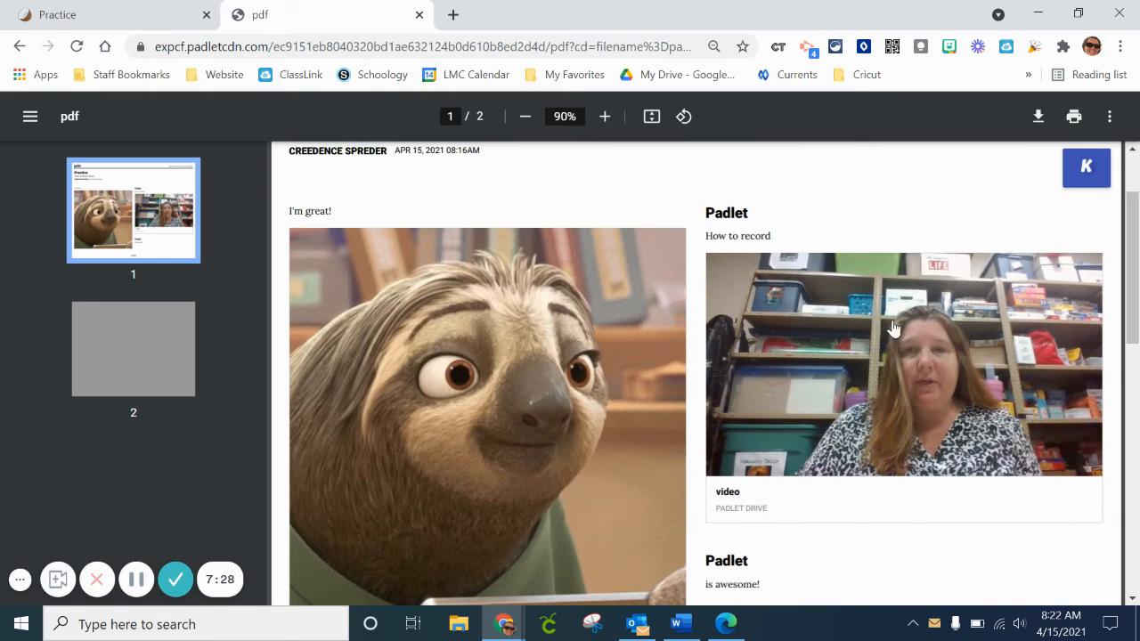
left_click(472, 394)
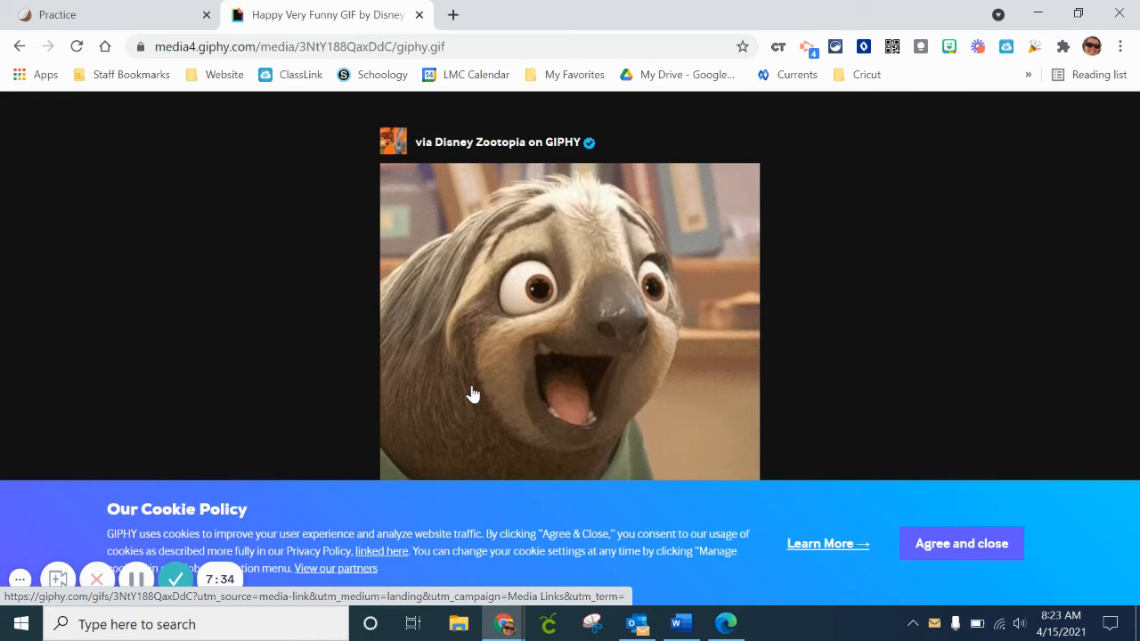
left_click(18, 47)
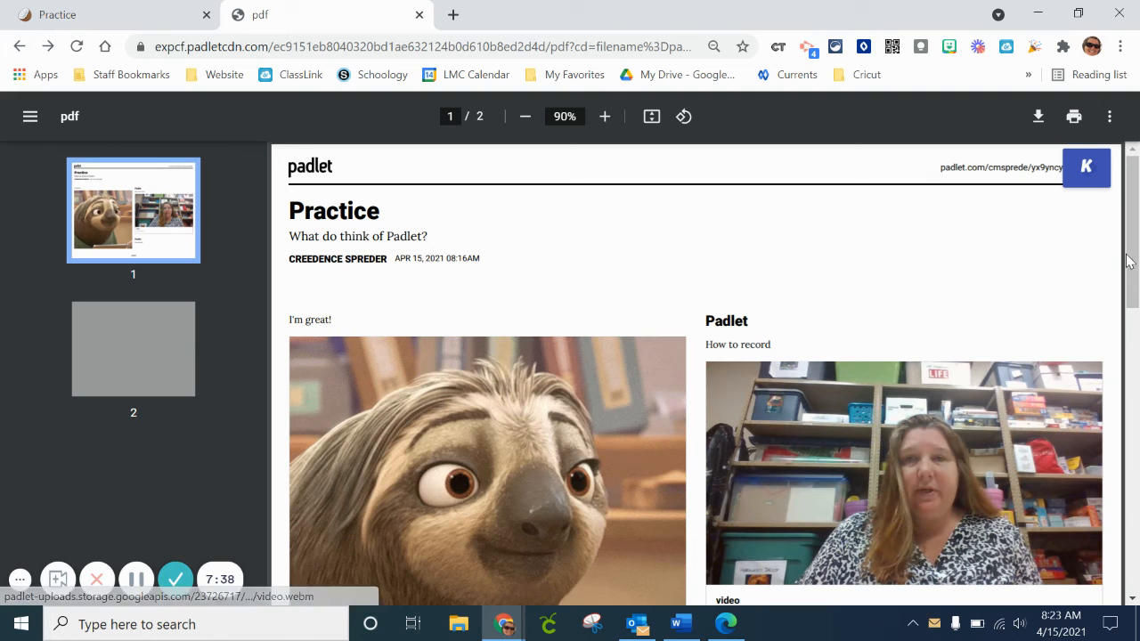
scroll(1129, 260, "down", 2)
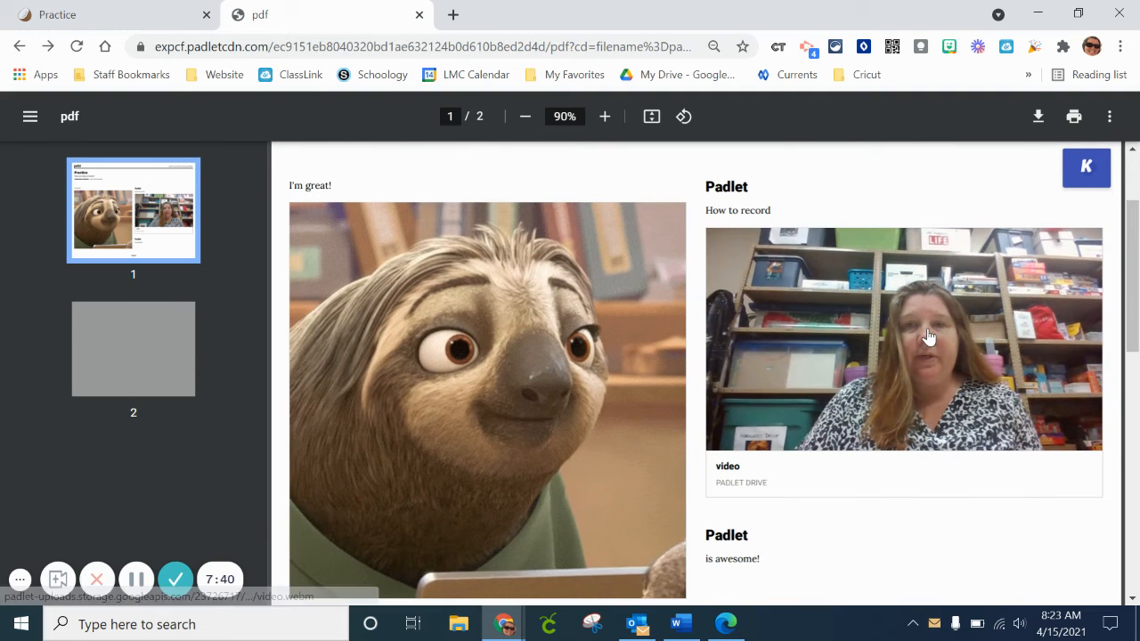
left_click(927, 337)
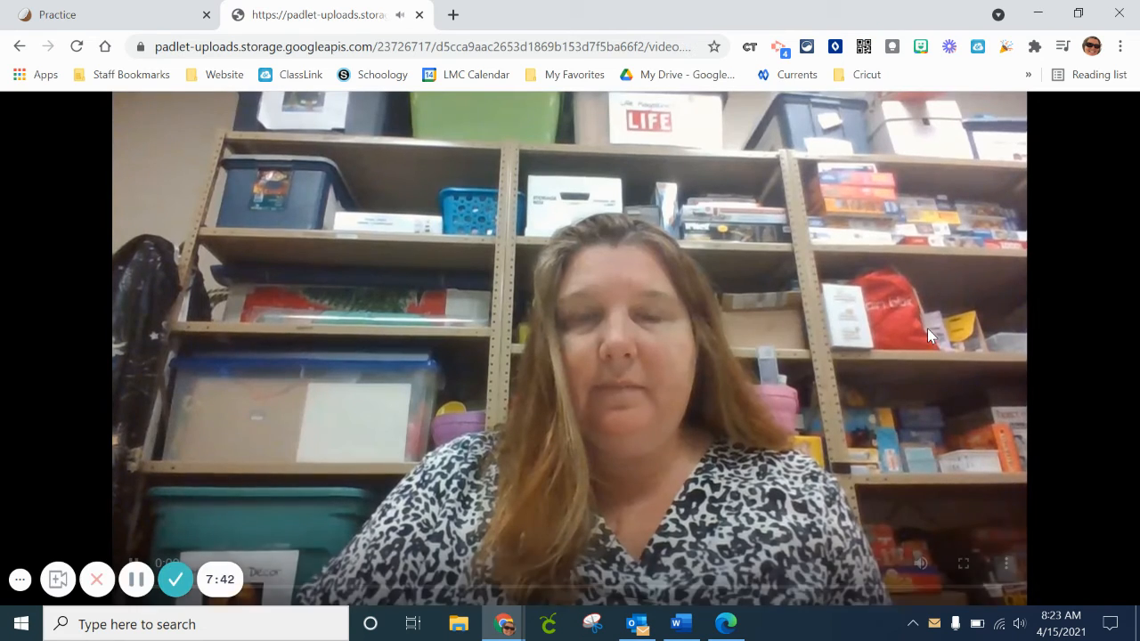
left_click(20, 46)
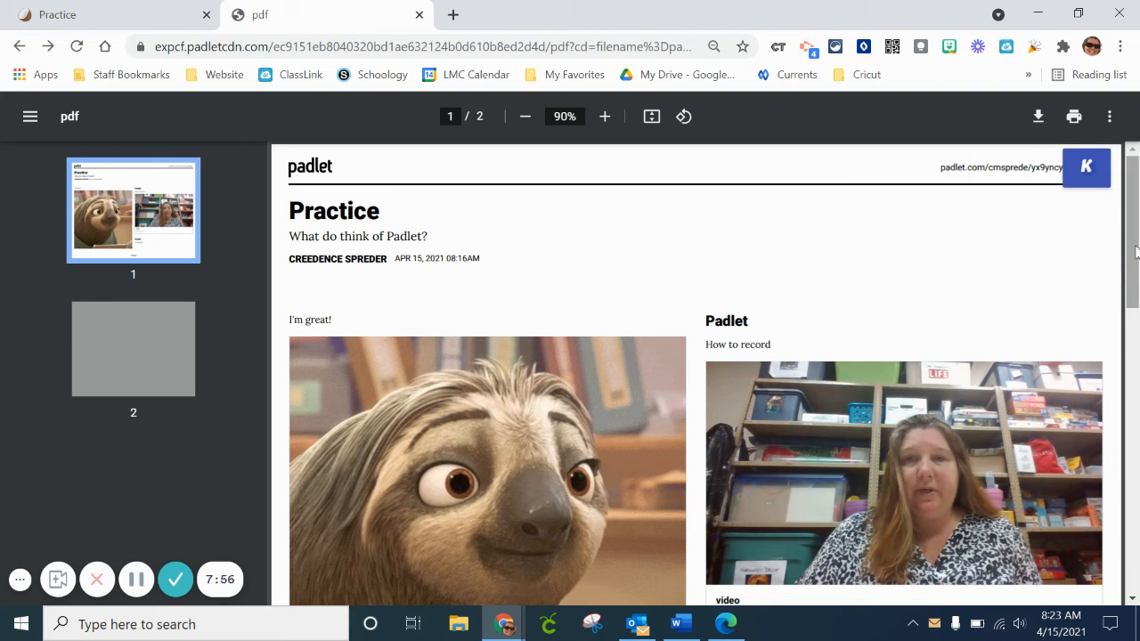
Return from the exported PDF to the Practice padlet, close its sharing options, and archive the padlet.
left_click_drag(1136, 253, 1134, 184)
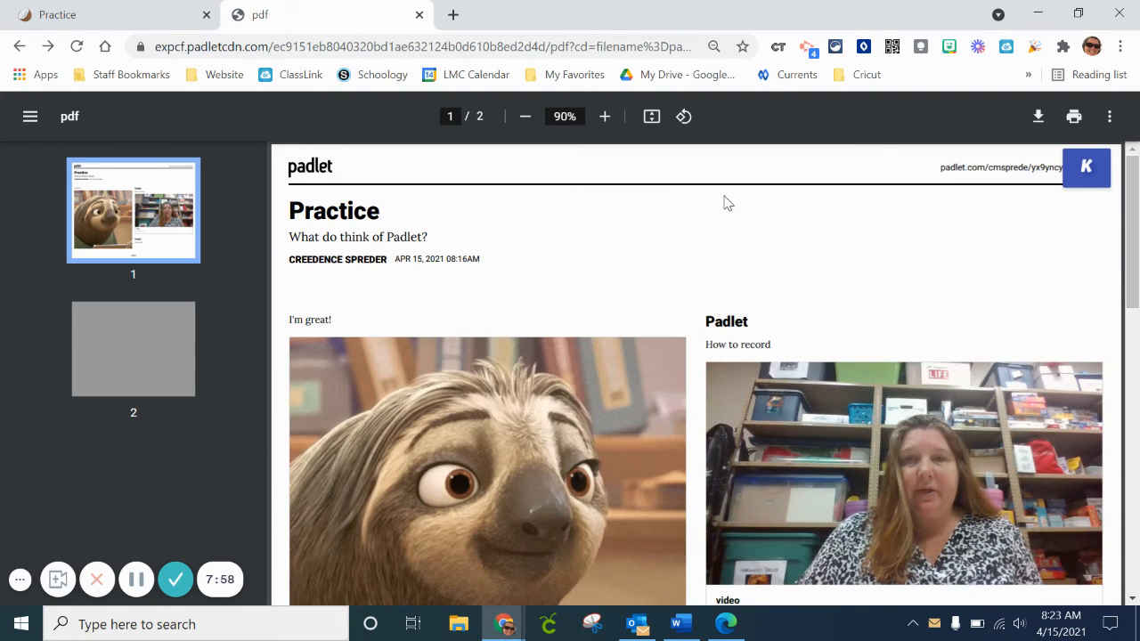
left_click(123, 20)
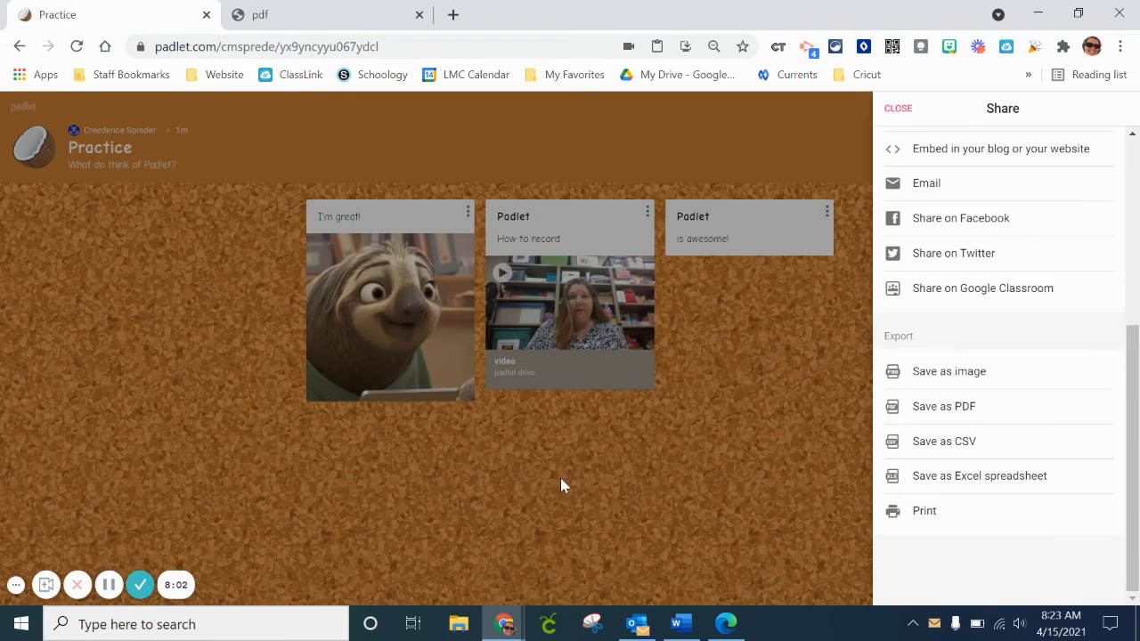
left_click(897, 109)
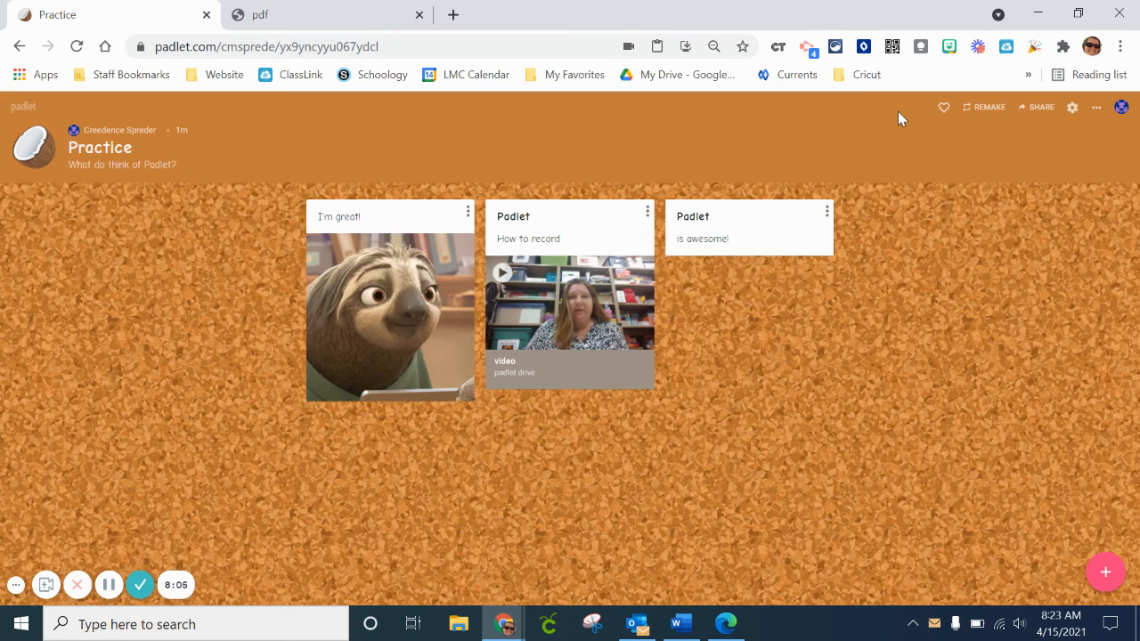
left_click(1096, 109)
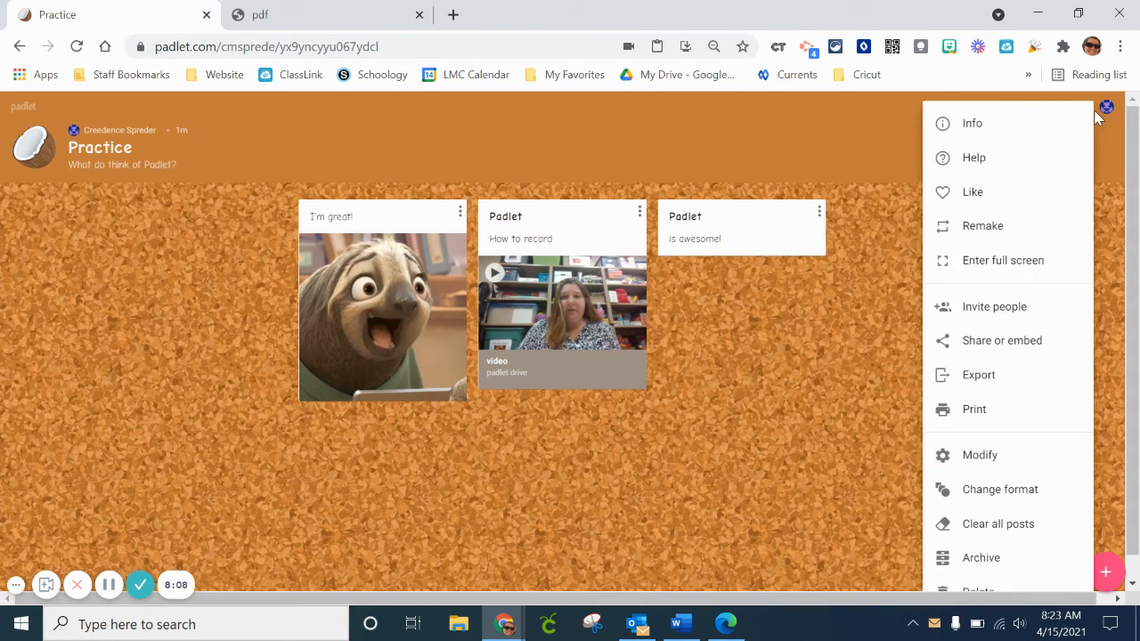
left_click(988, 559)
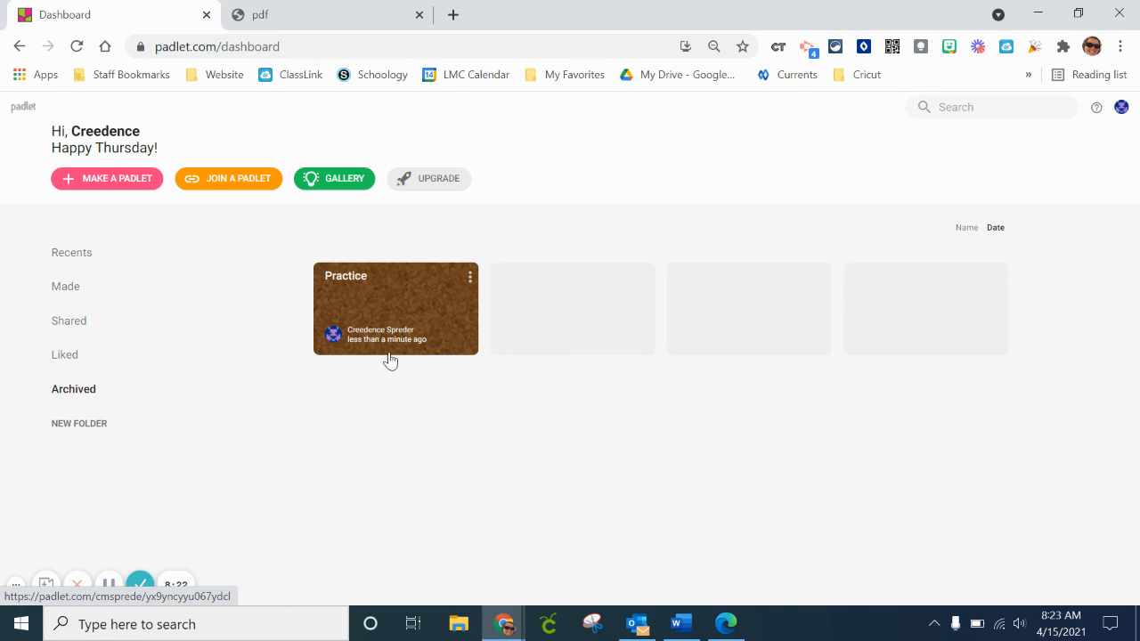
Check the Recents list for the Practice padlet, unarchive it from the archived padlets, and view the Recents list again.
left_click(469, 283)
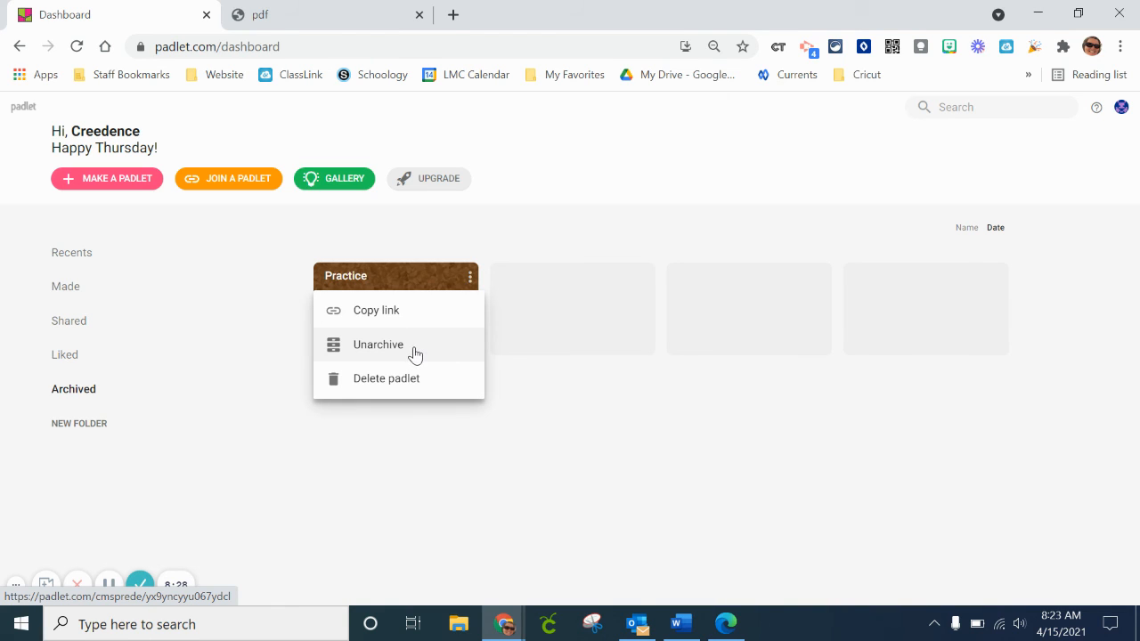
left_click(392, 455)
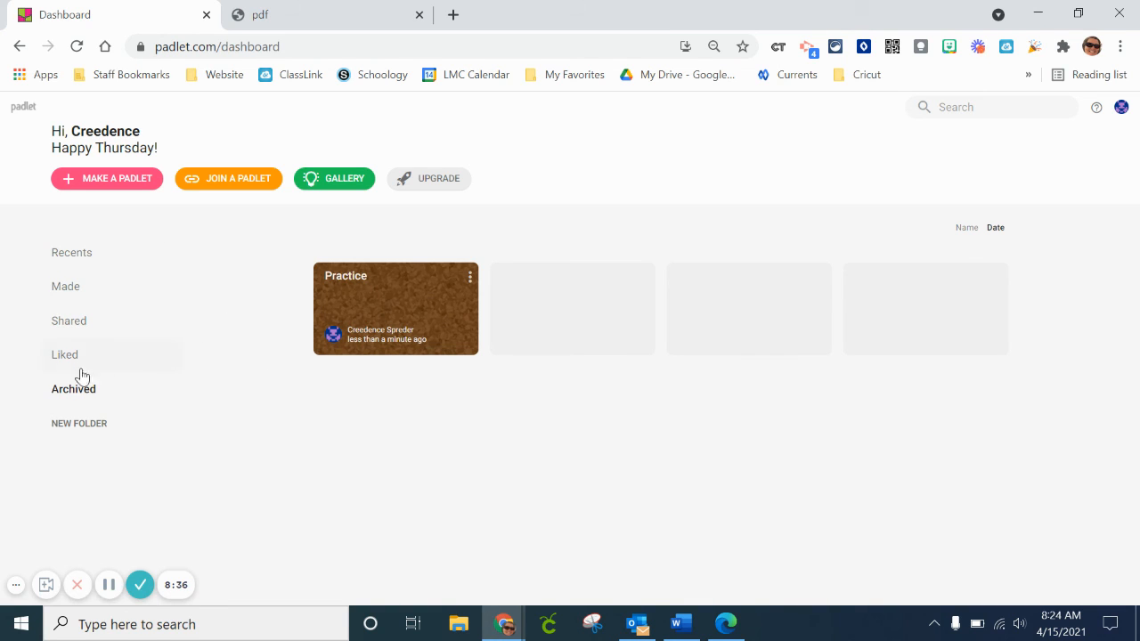
left_click(71, 258)
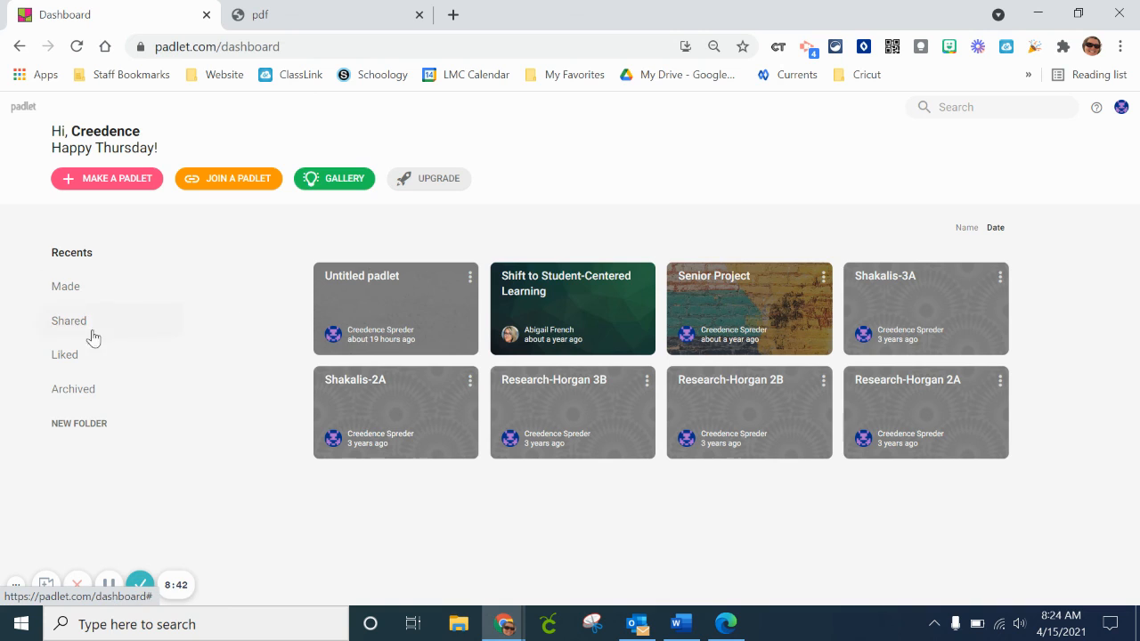
left_click(70, 392)
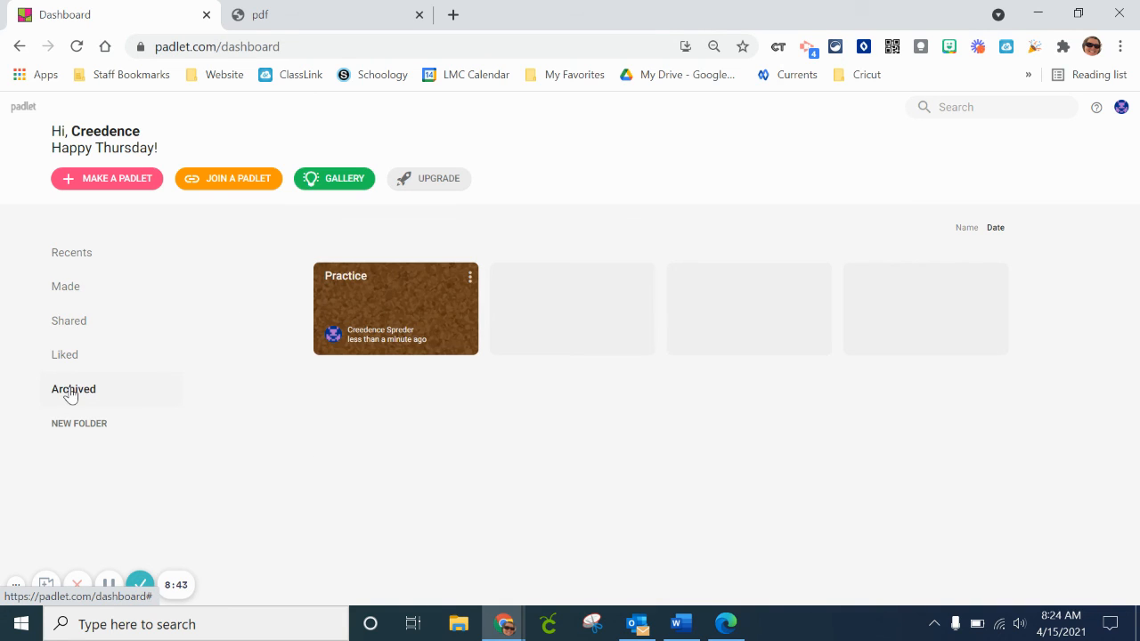
left_click(469, 277)
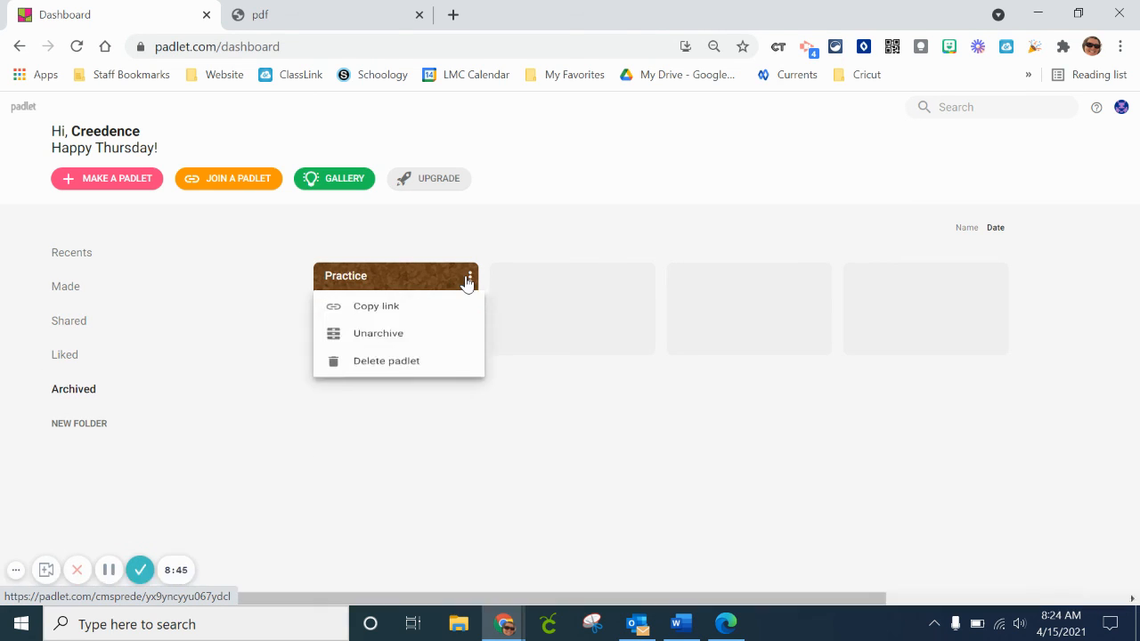
left_click(411, 348)
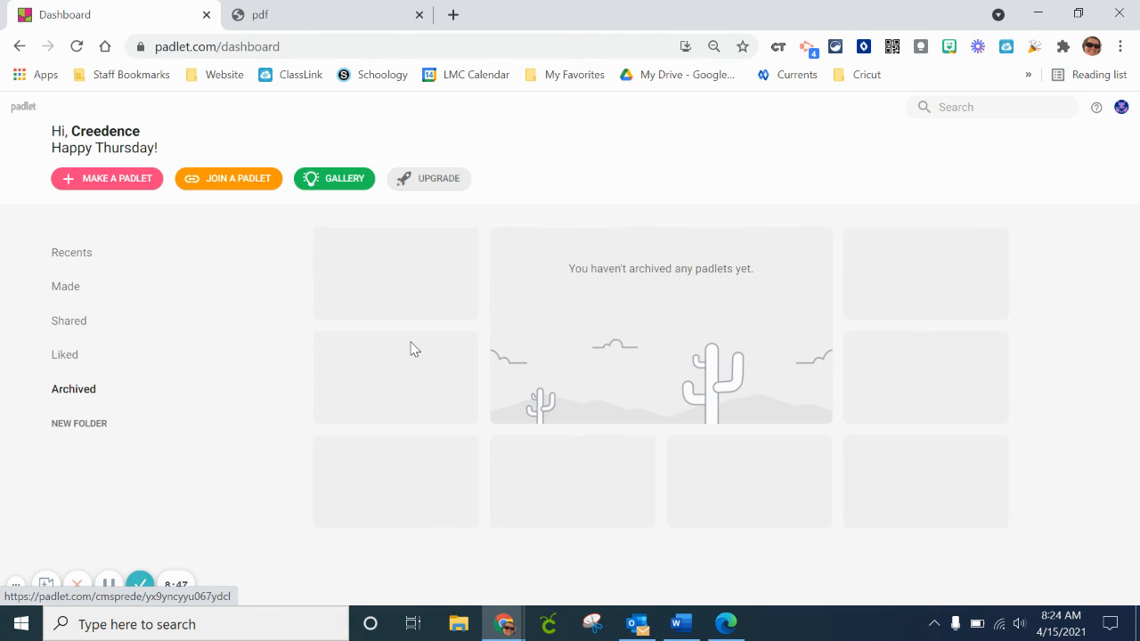
left_click(89, 258)
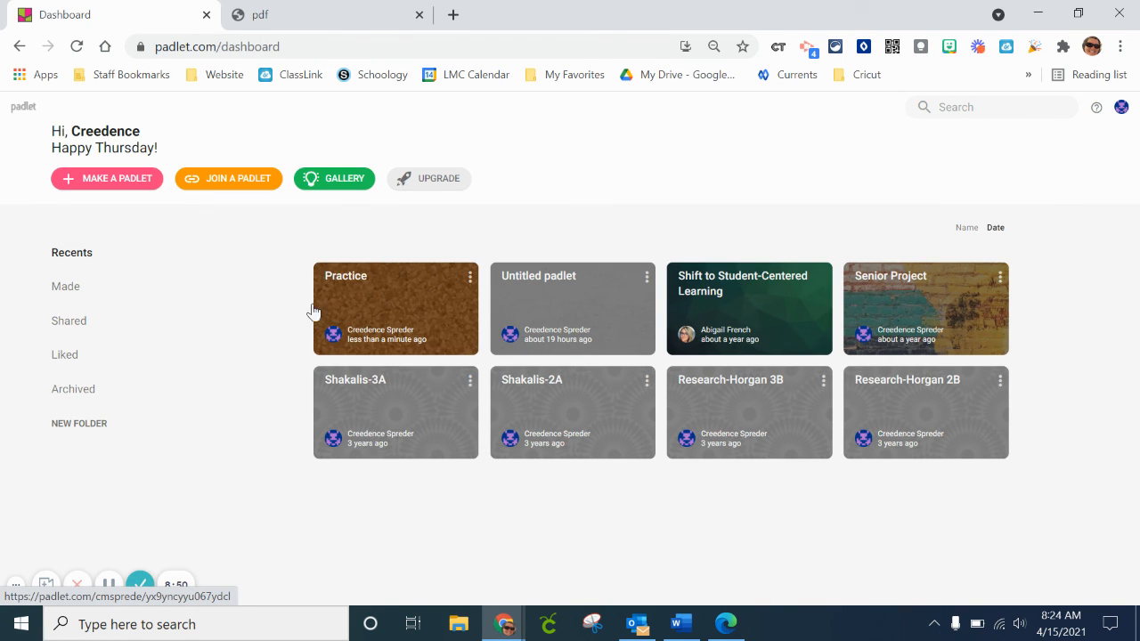